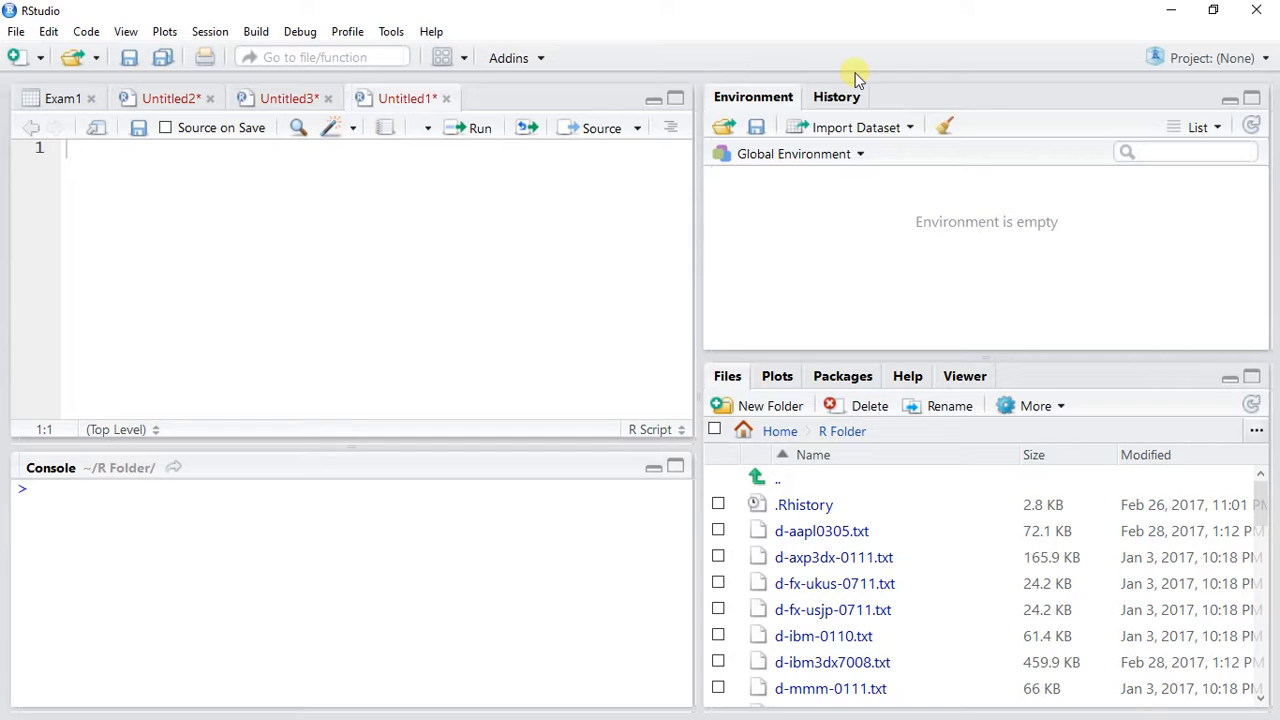
- Look over the command history, environment, plots, installed packages, help and viewer, ending back at the R Folder file list
left_click(837, 97)
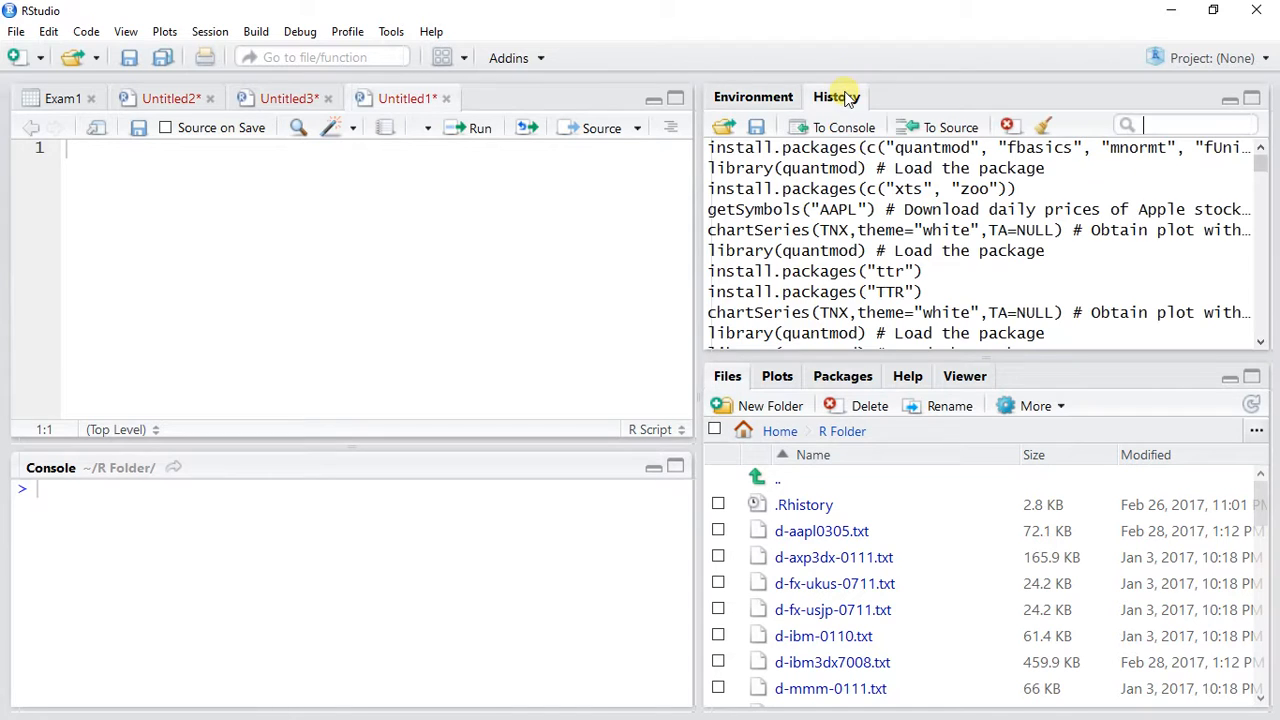
left_click(757, 99)
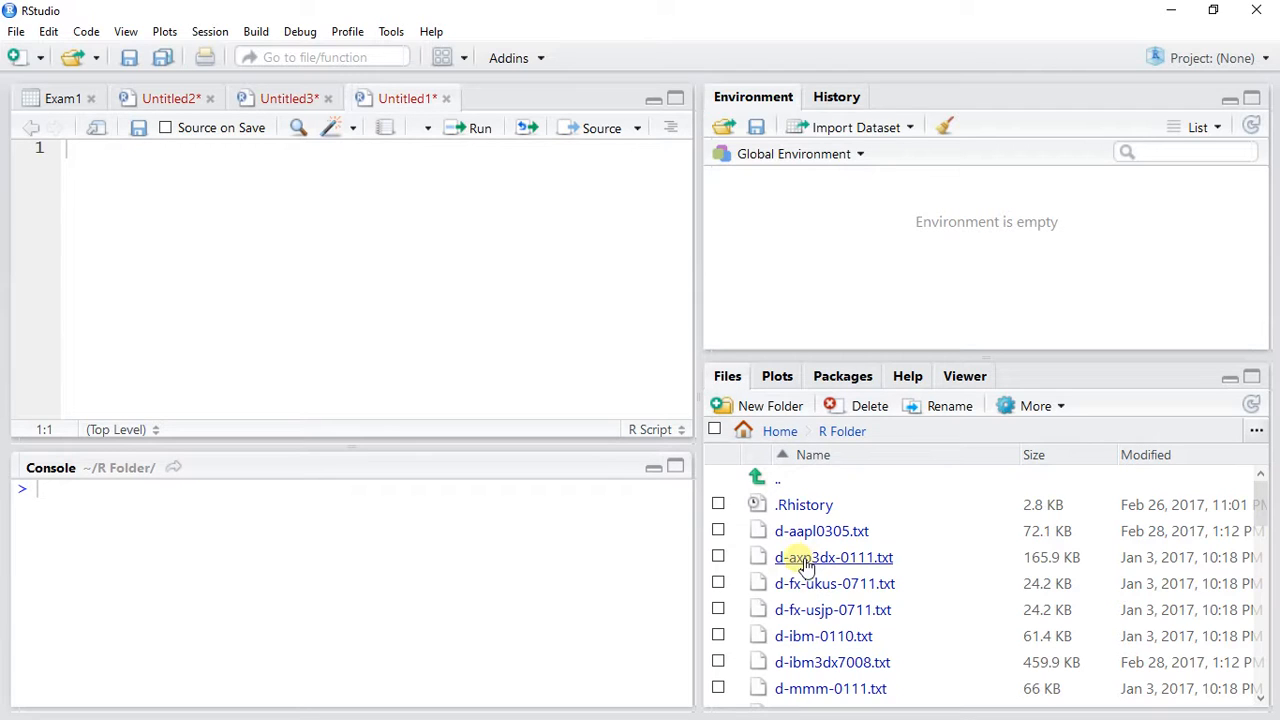
left_click(770, 377)
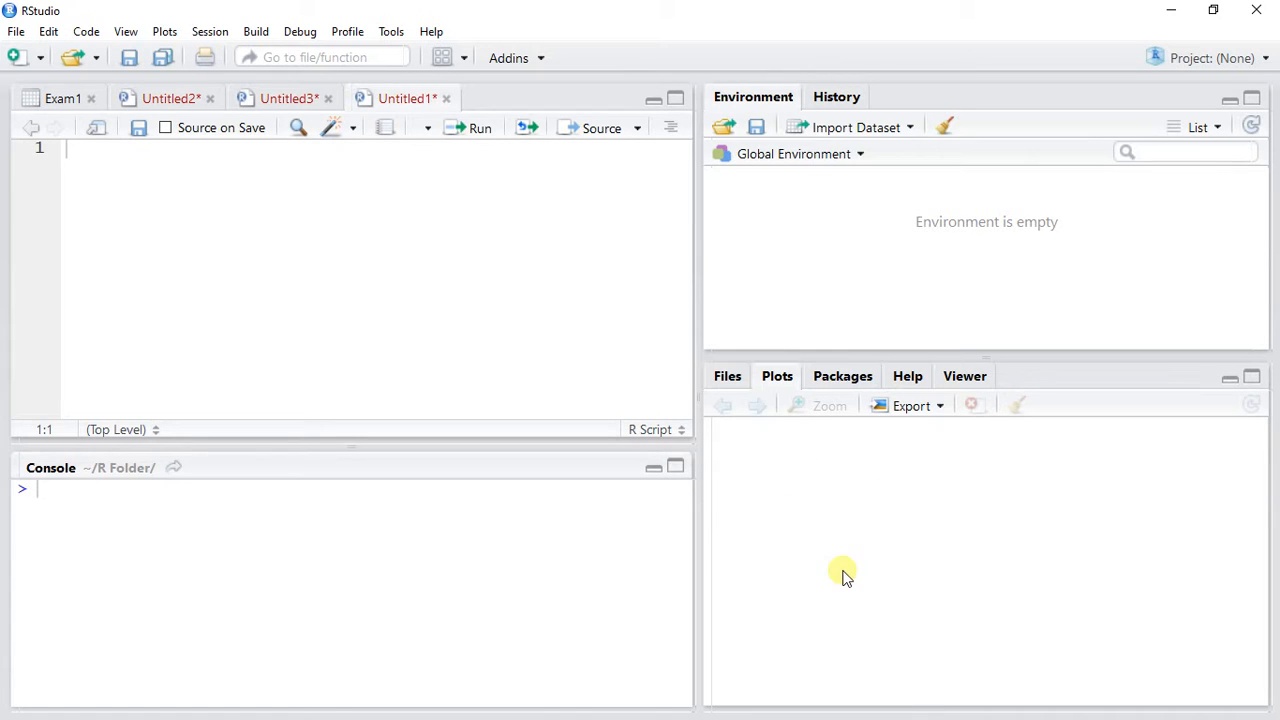
left_click(838, 377)
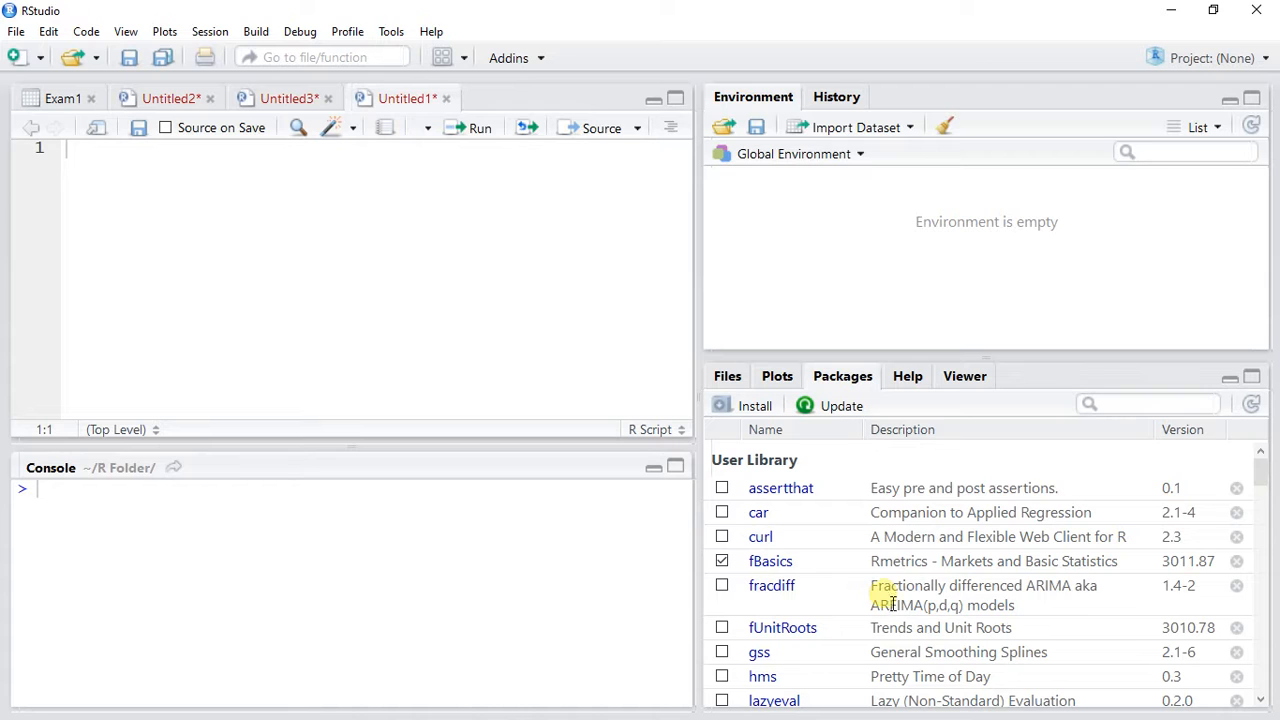
left_click(909, 378)
left_click(951, 388)
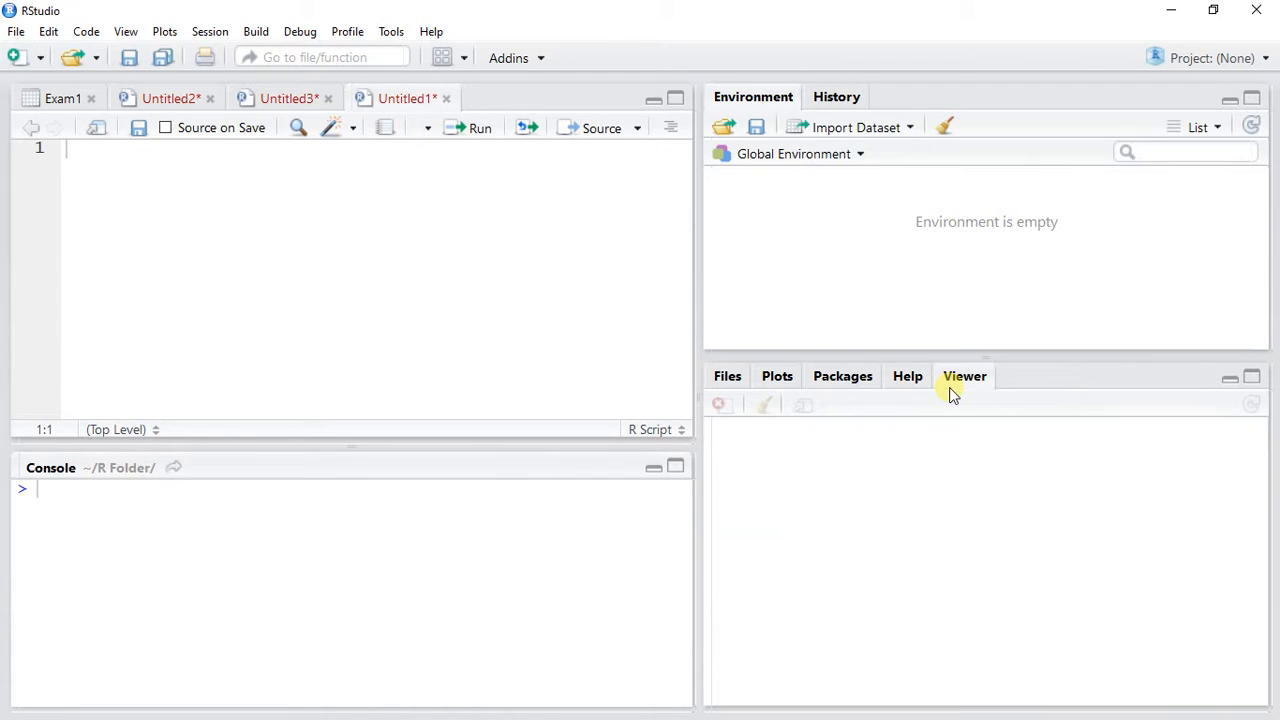
left_click(726, 383)
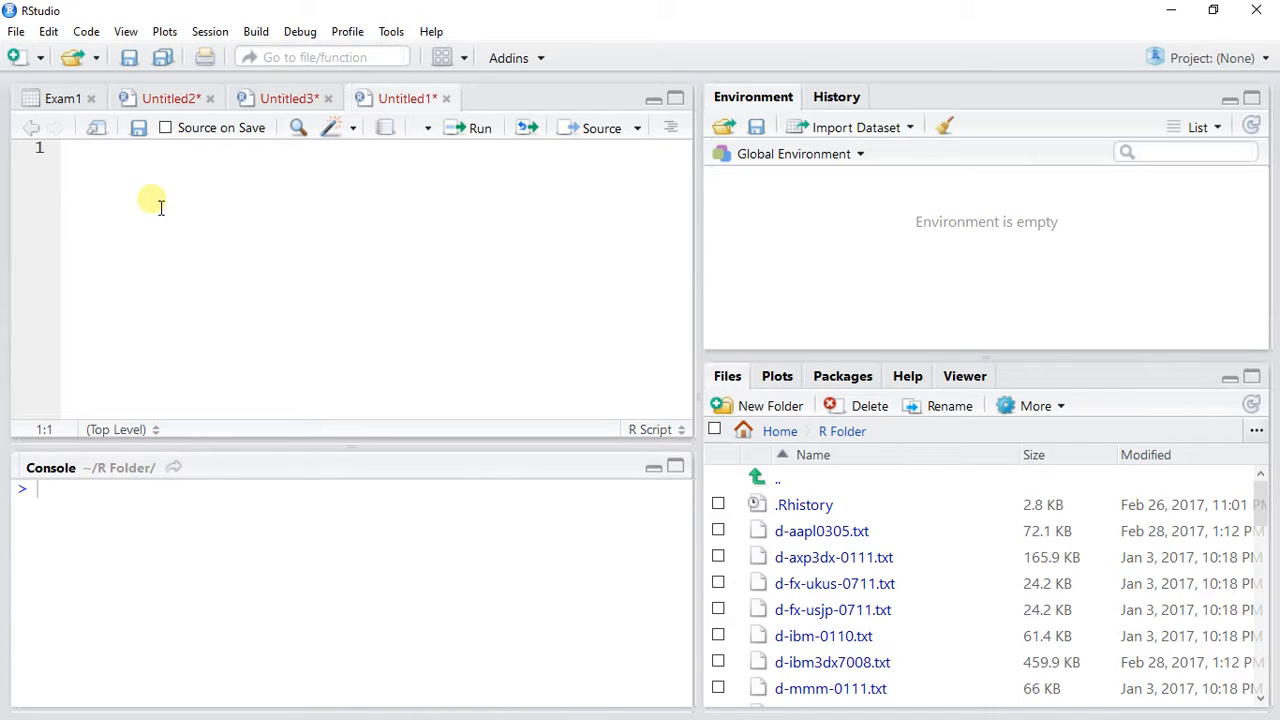
- Start an Excel dataset import and load the Student Data file from R Folder as its source
left_click(16, 32)
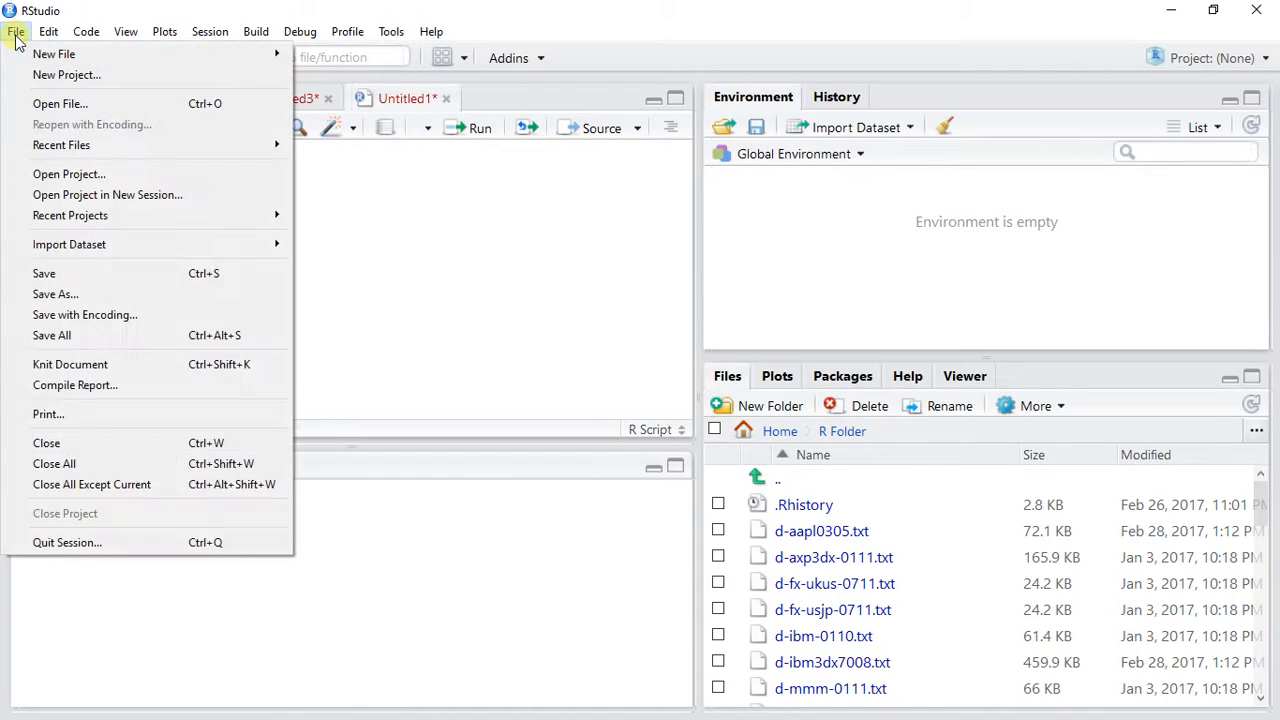
mouse_move(140, 248)
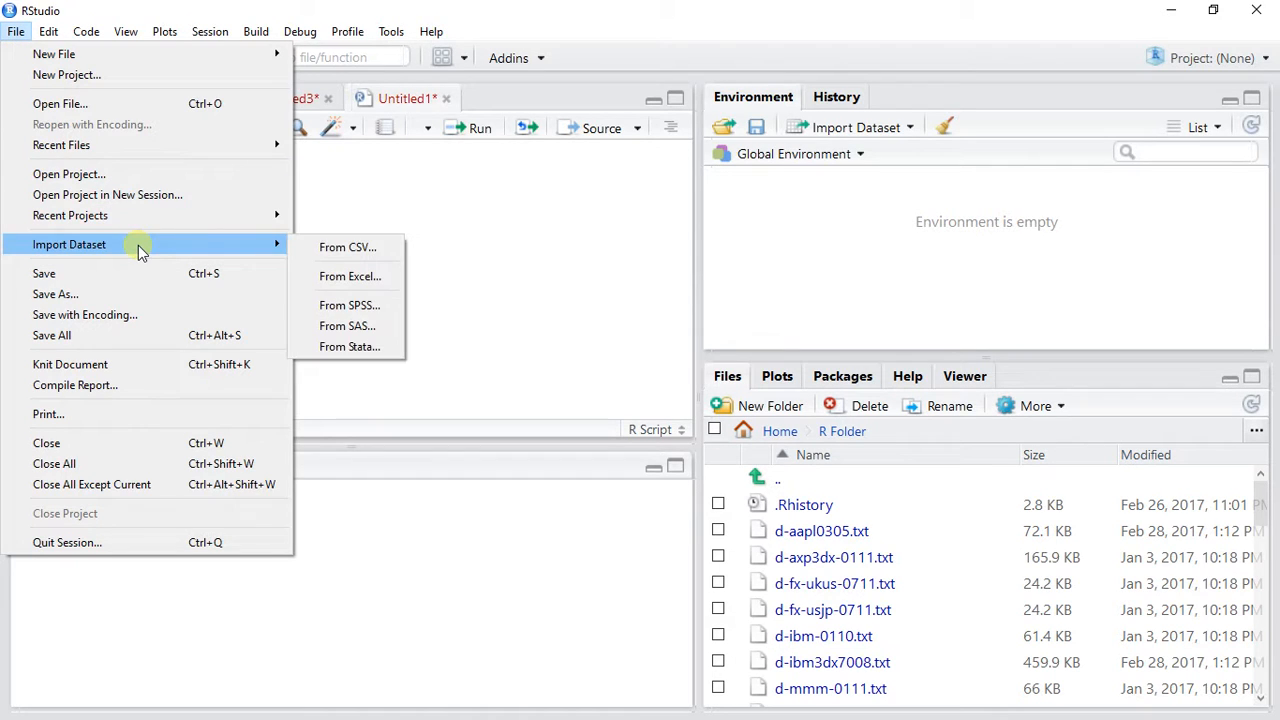
left_click(350, 279)
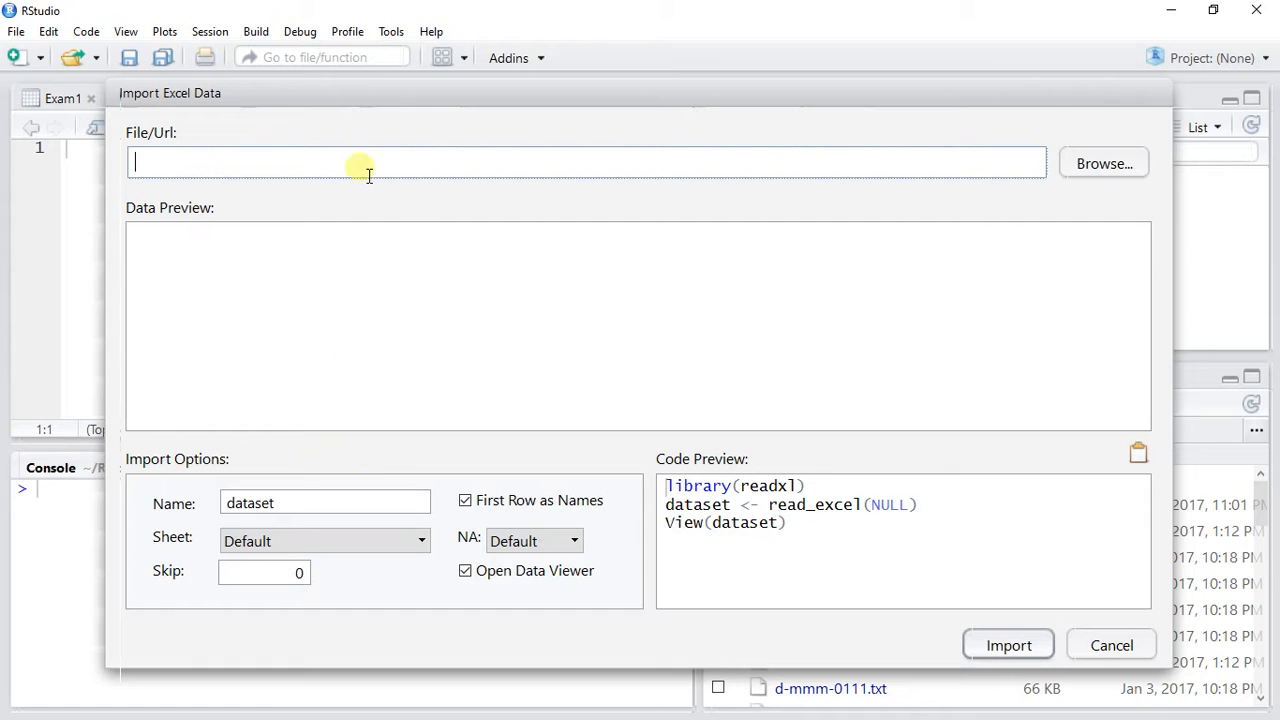
left_click(1125, 162)
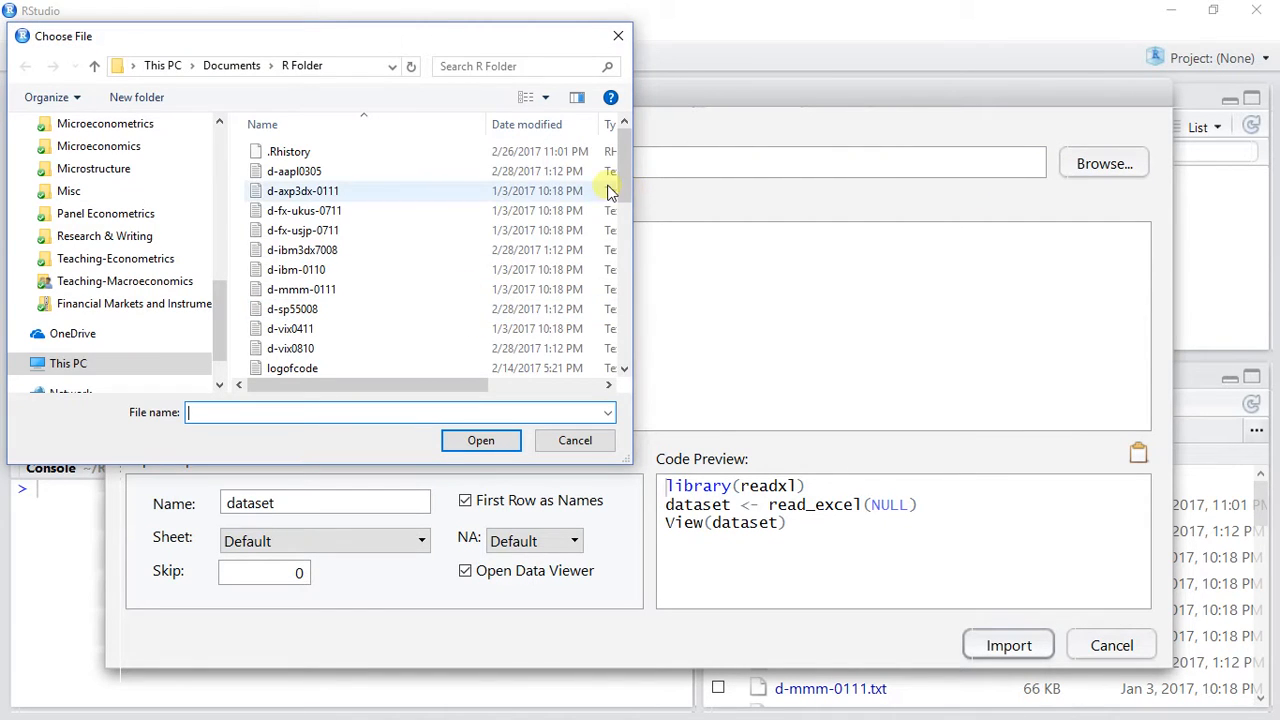
left_click_drag(621, 170, 626, 330)
left_click(336, 288)
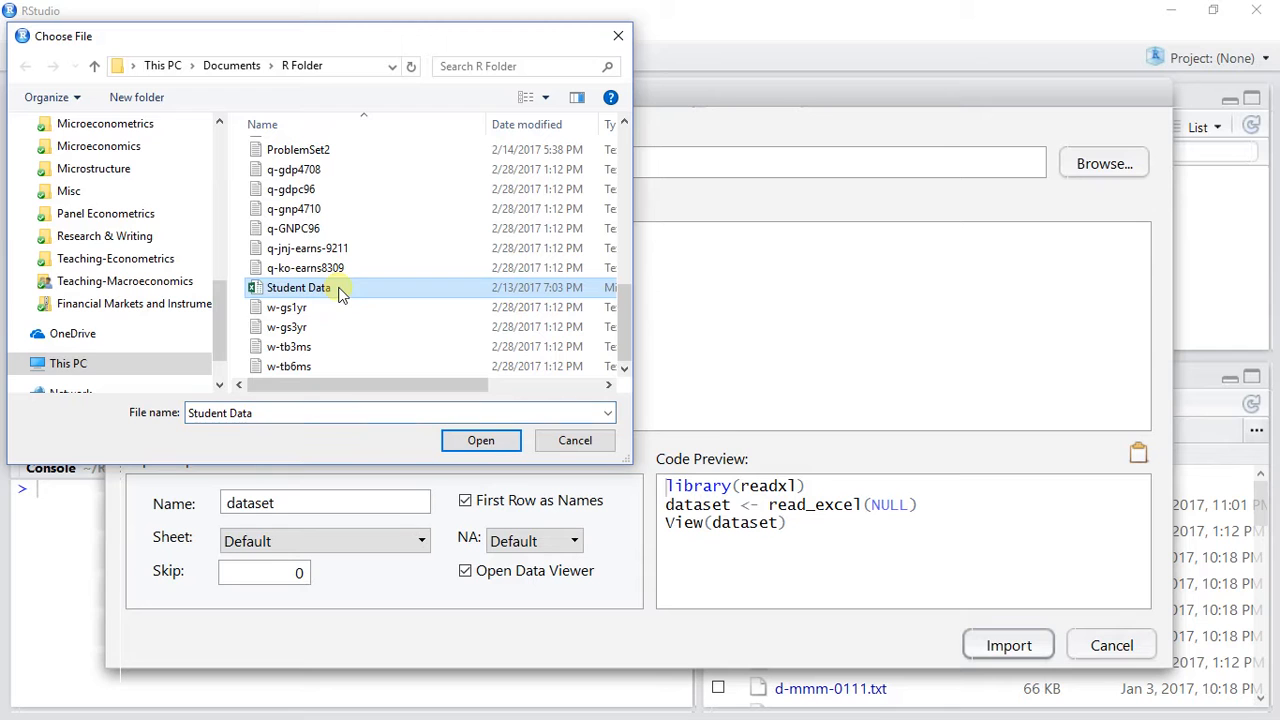
left_click(476, 446)
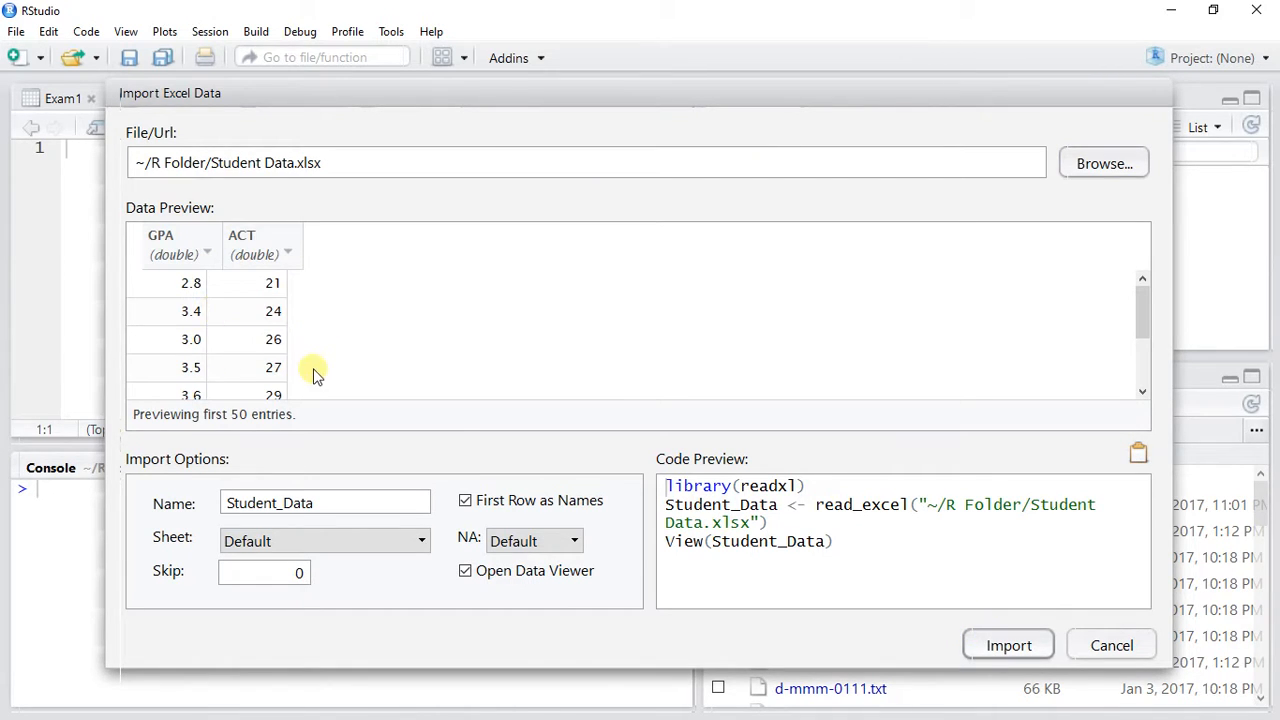
- Check the GPA and ACT data preview and import the sheet as Student_Data with the first row as names
scroll(312, 374, "down", 1)
scroll(312, 374, "up", 2)
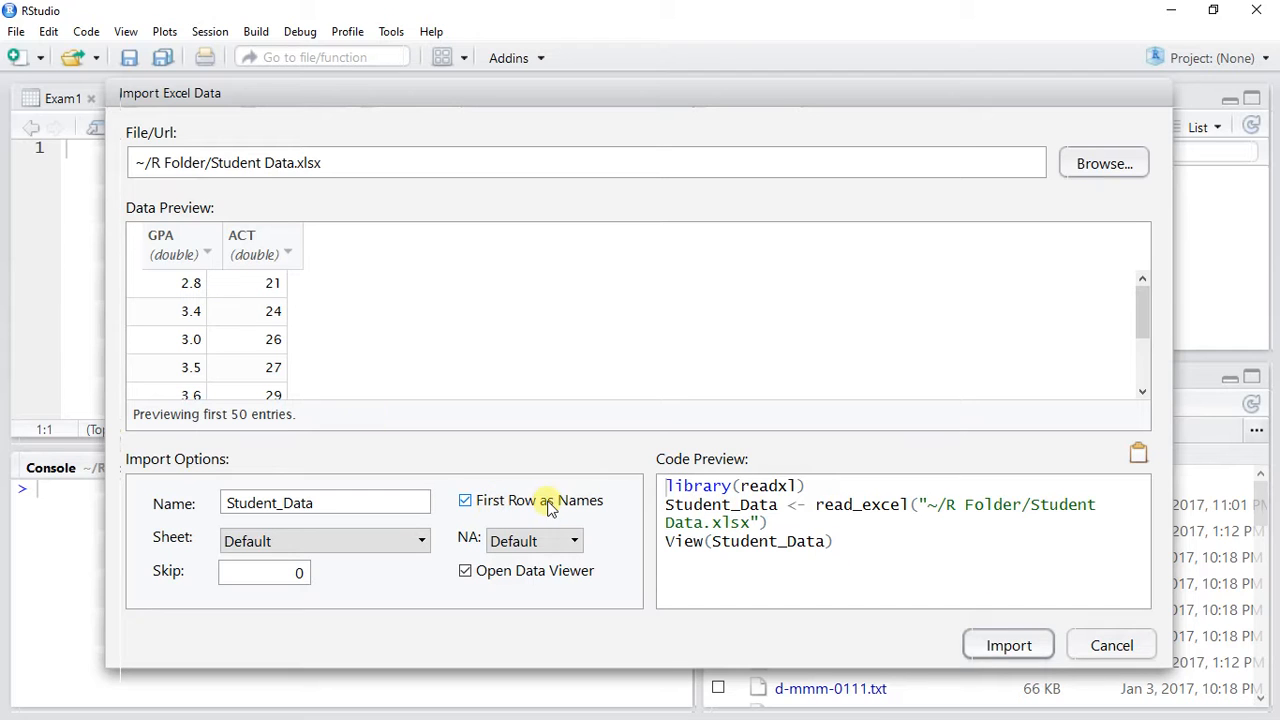
left_click(1008, 646)
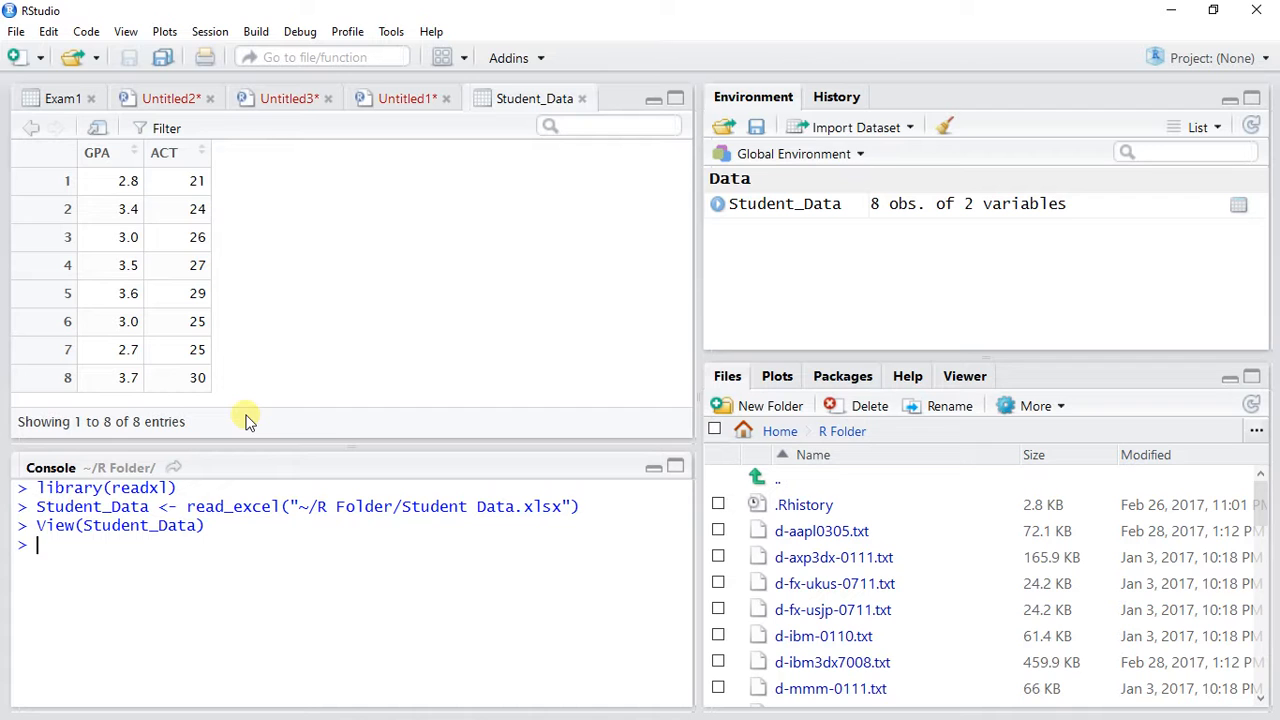
- Show the Untitled3 script and review its commands down to the regression and residual lines
left_click(413, 95)
left_click(297, 99)
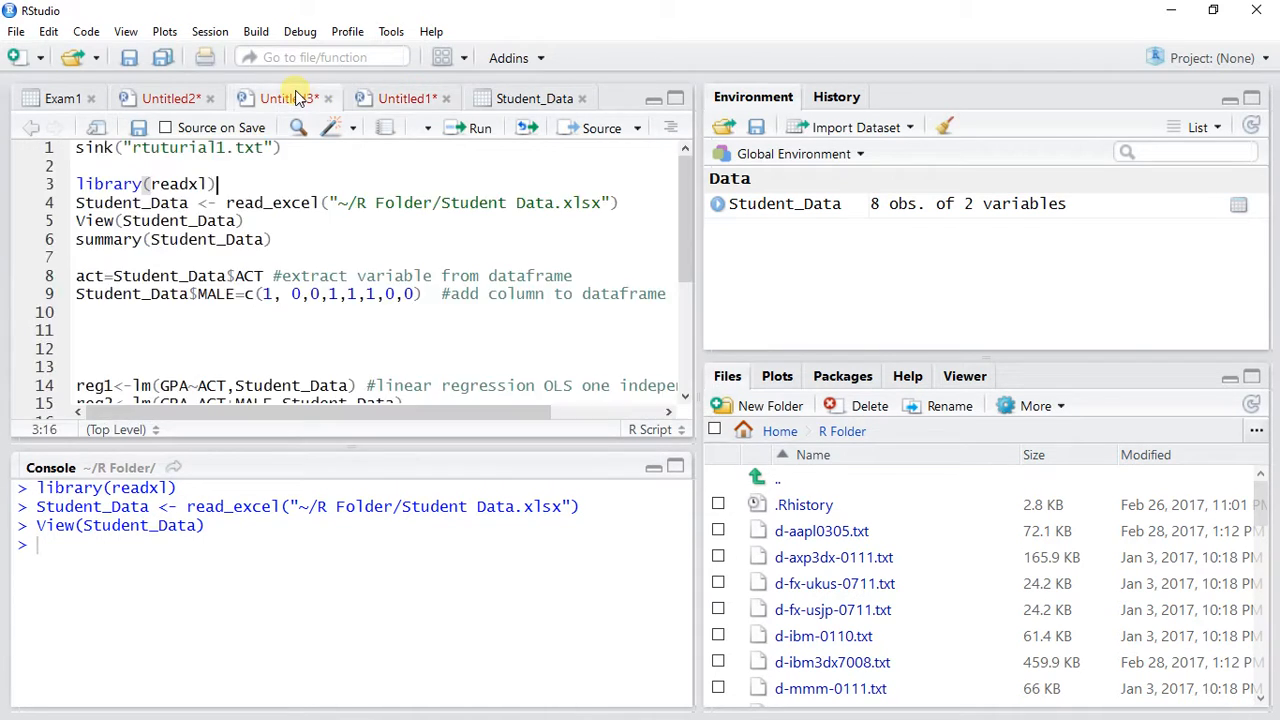
scroll(400, 232, "down", 2)
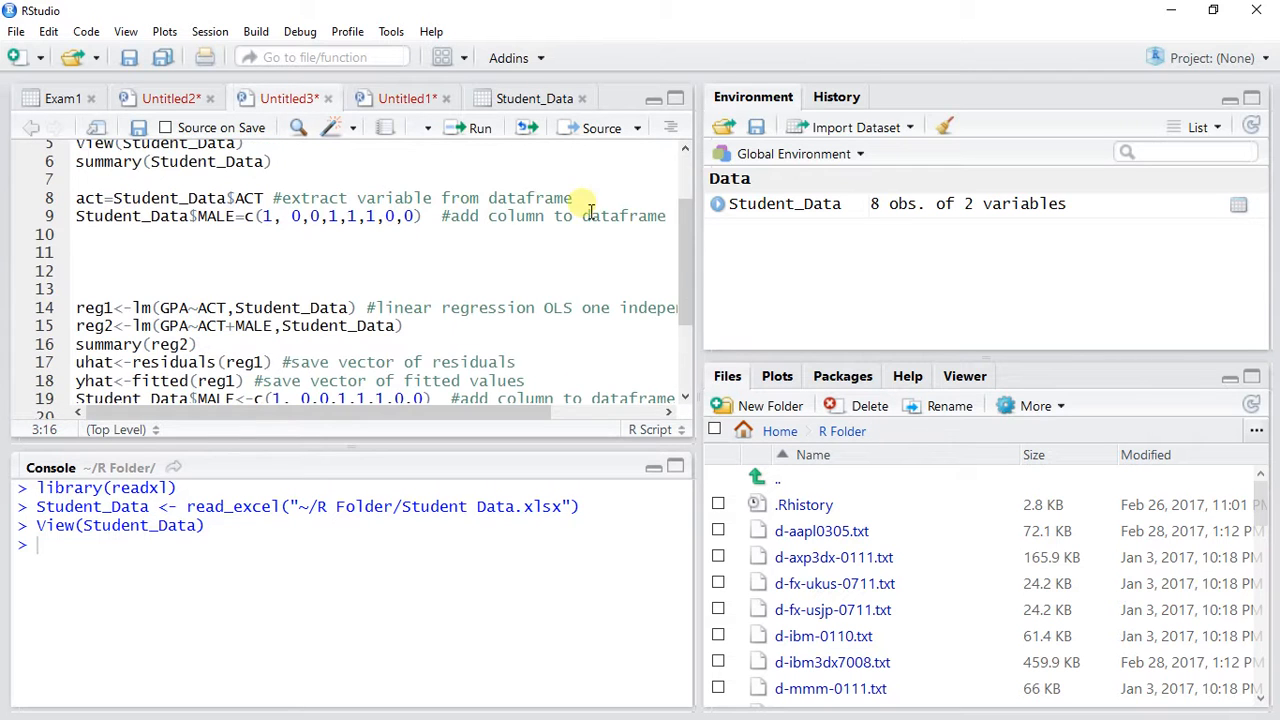
scroll(688, 177, "up", 2)
left_click_drag(688, 177, 688, 290)
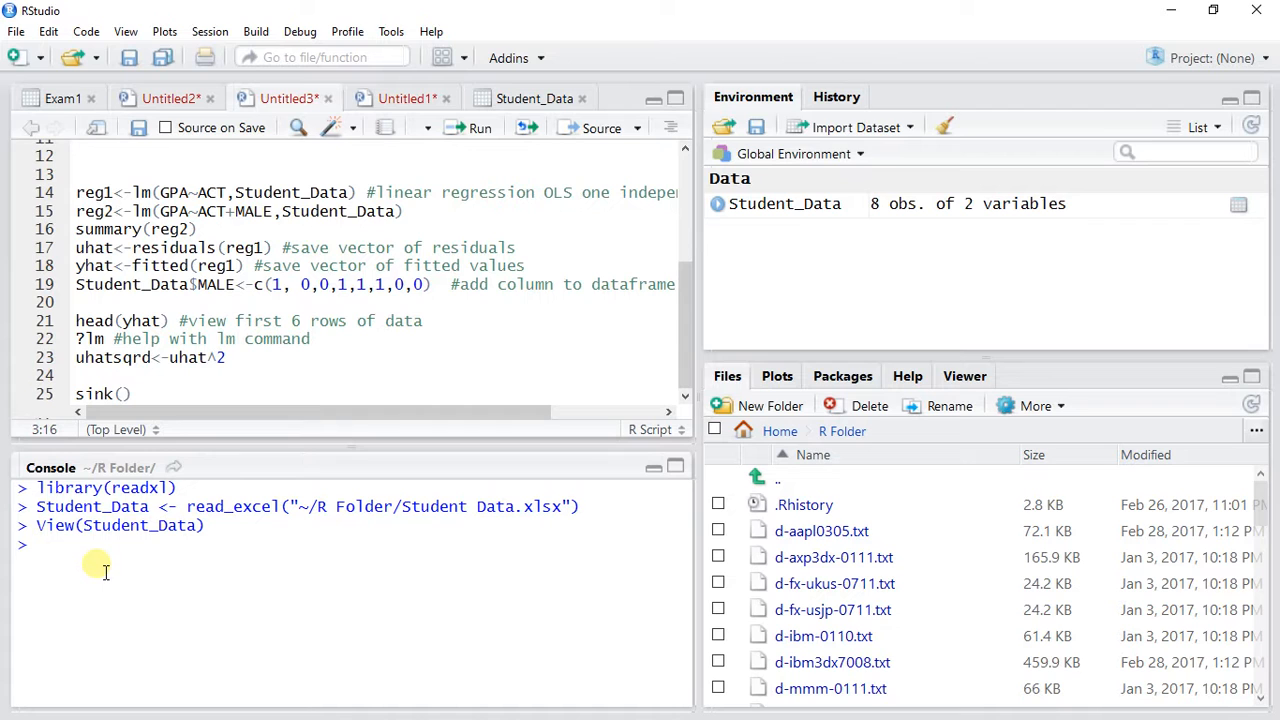
- Run reg1<-lm(GPA~ACT,Student_Data) in the console to regress GPA on ACT
type("reg")
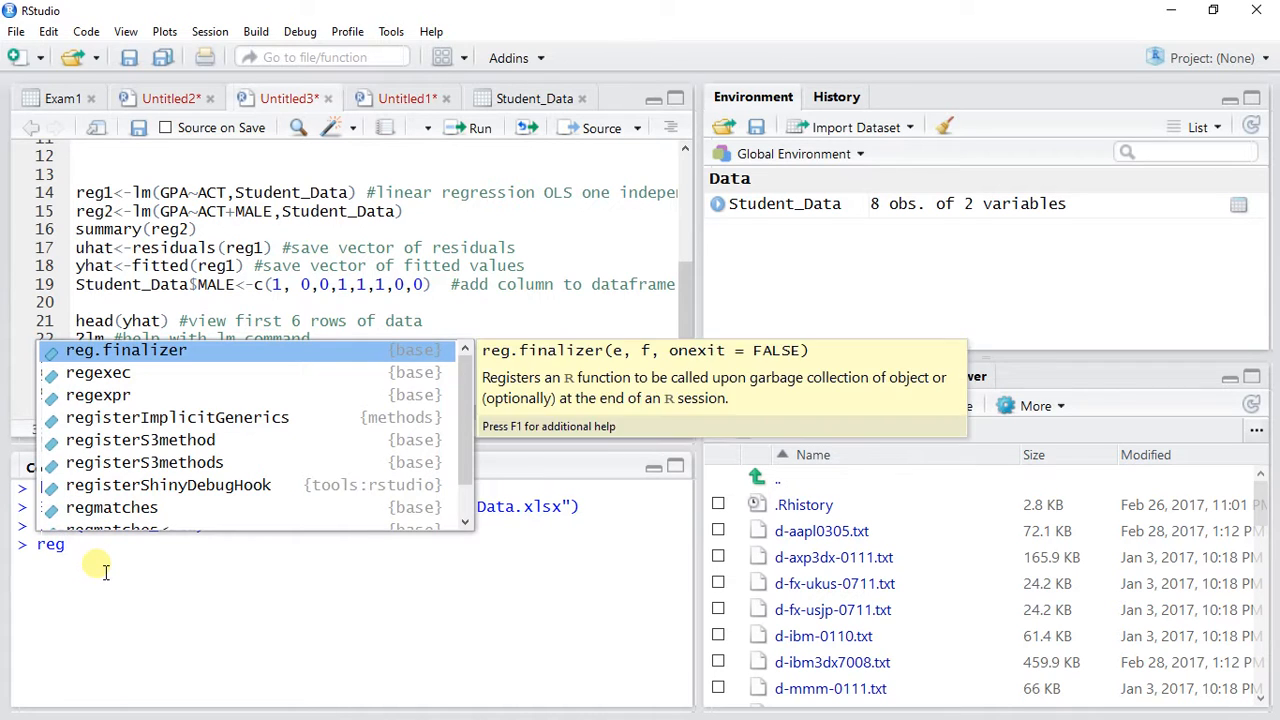
type("1")
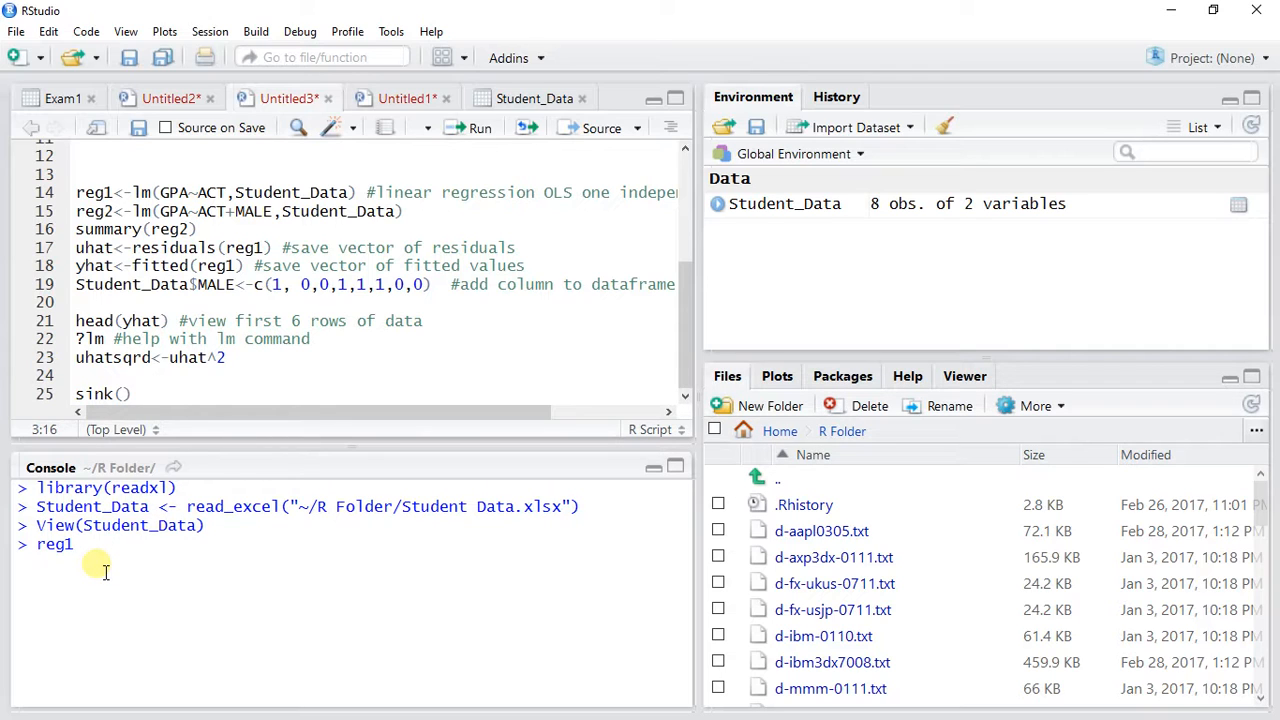
type("=")
key("BackSpace")
type("<-")
type("lm(")
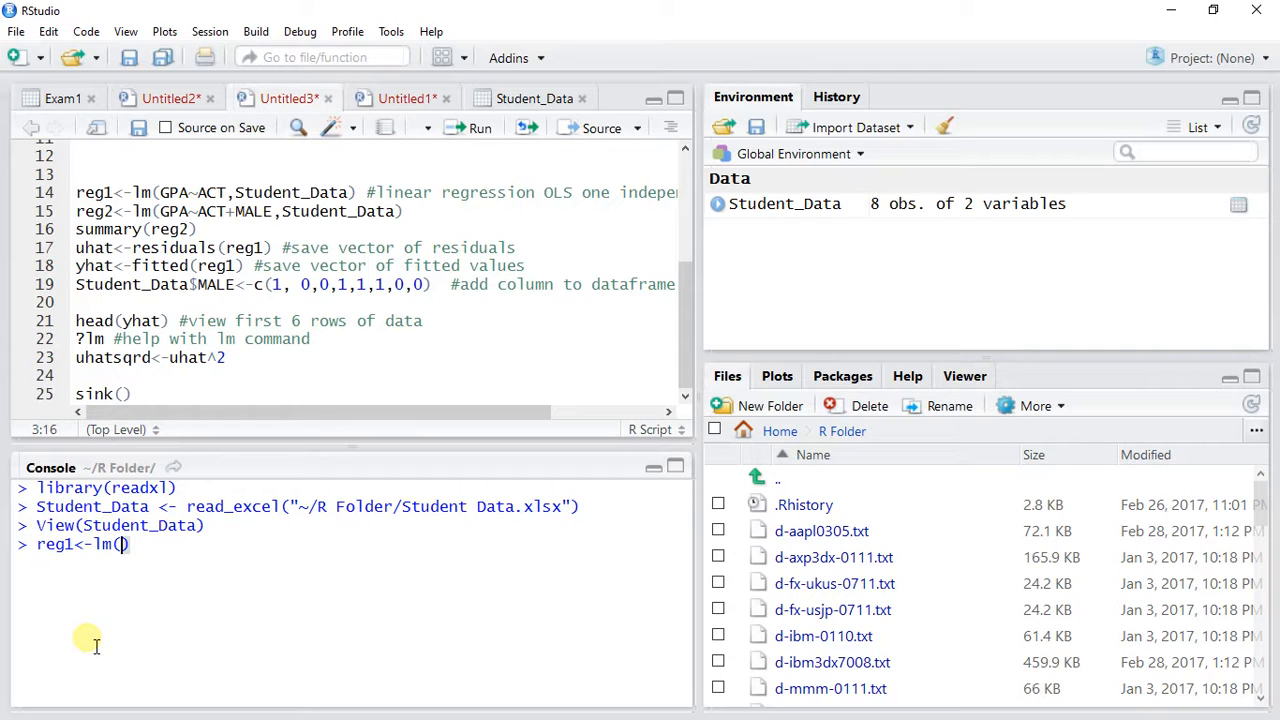
type("GPA")
type("~")
type("ACT,studen")
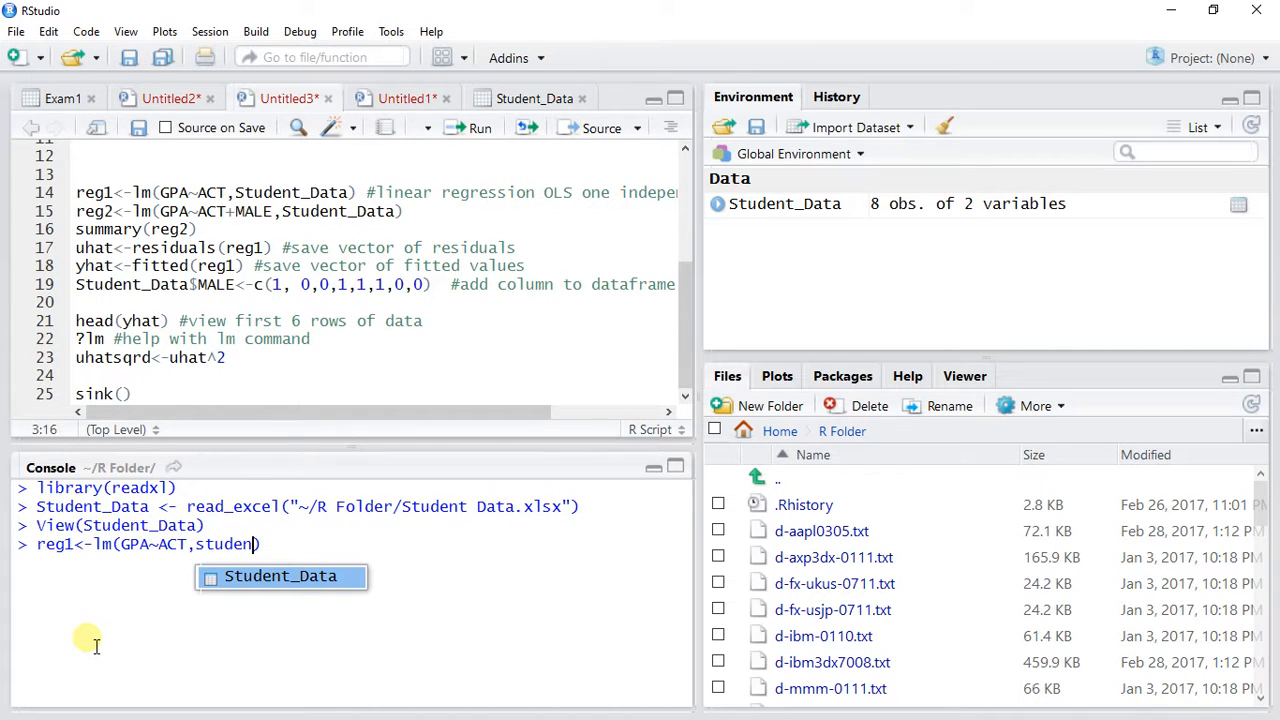
left_click(266, 578)
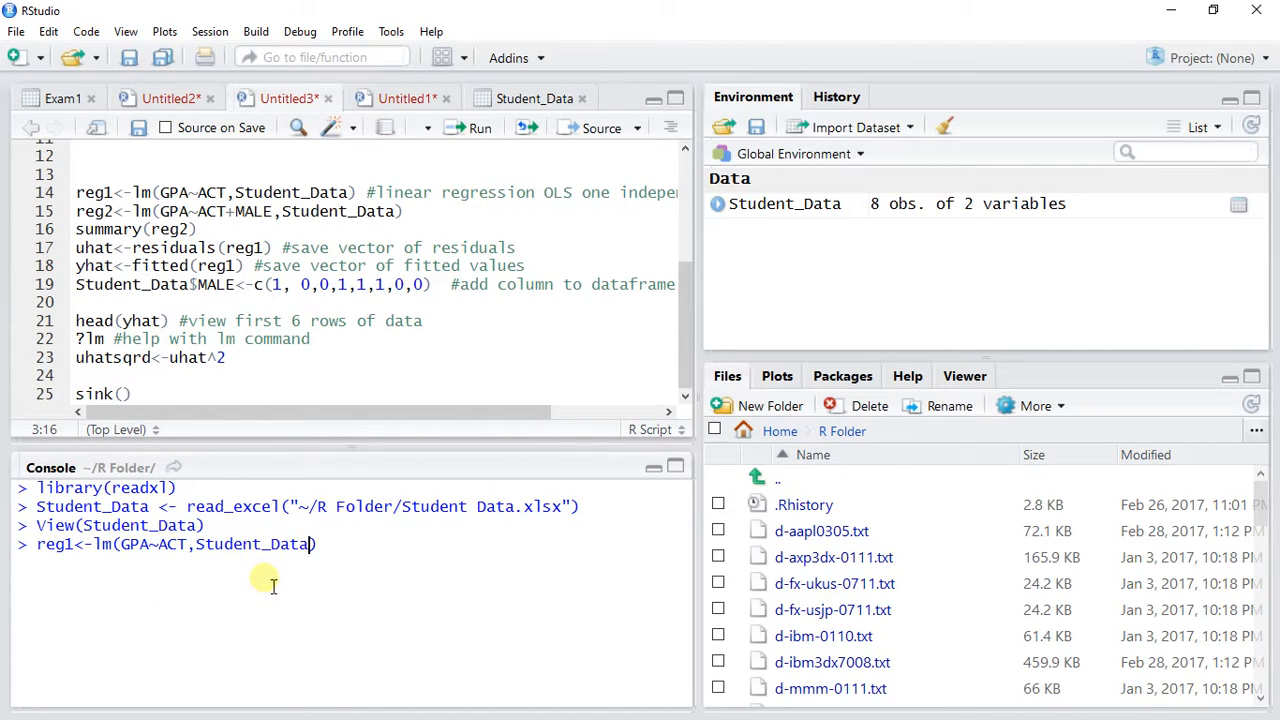
type(")")
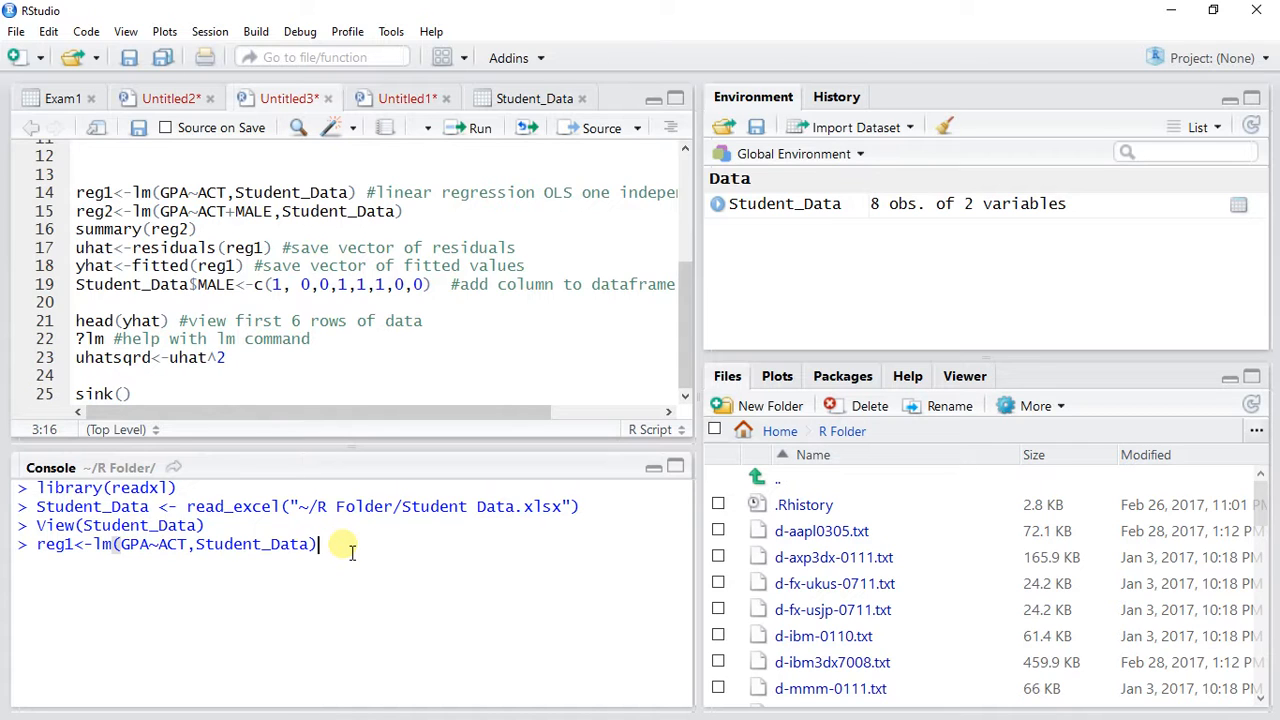
key("Return")
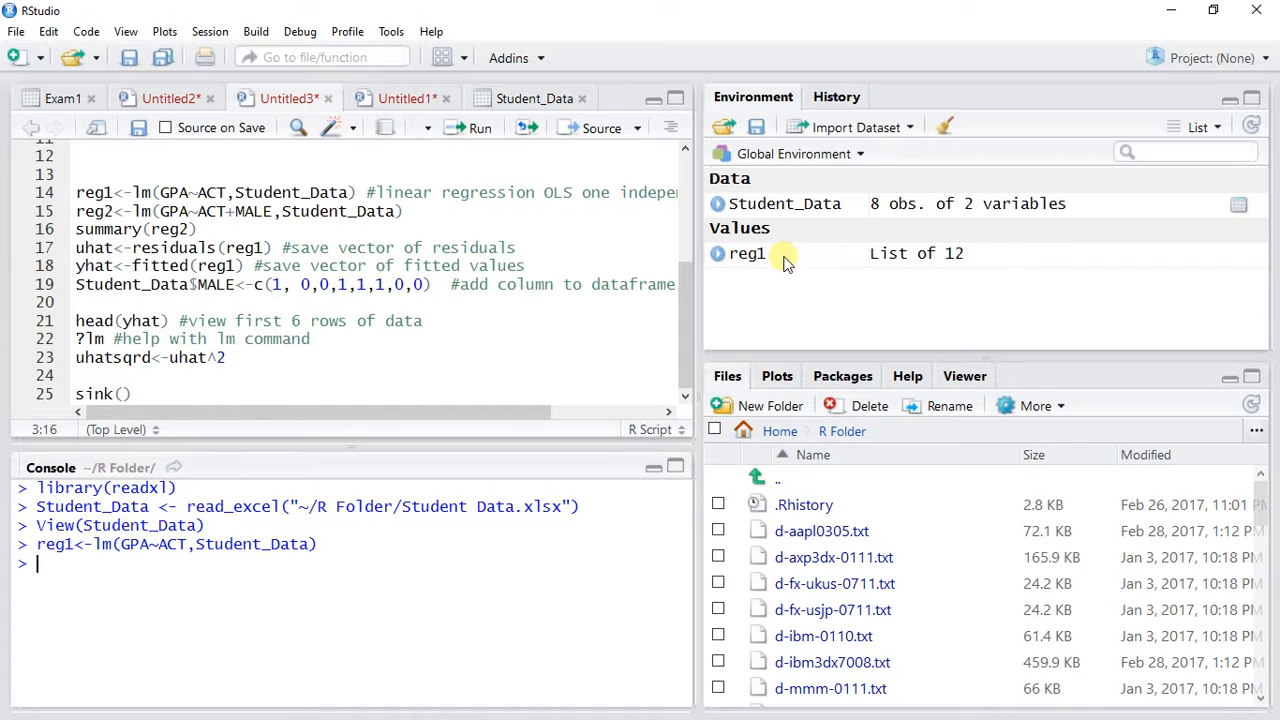
- Run summary(reg1) in the console to print the regression results
type("summary(")
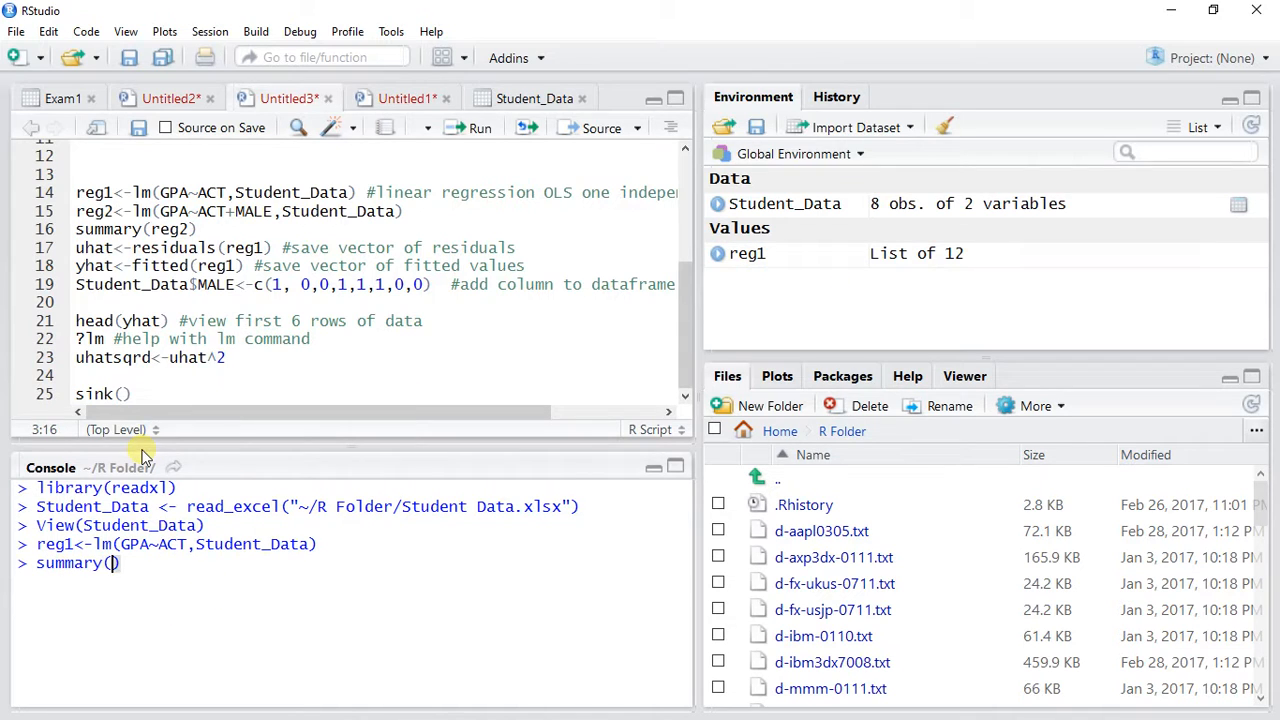
type("reg1")
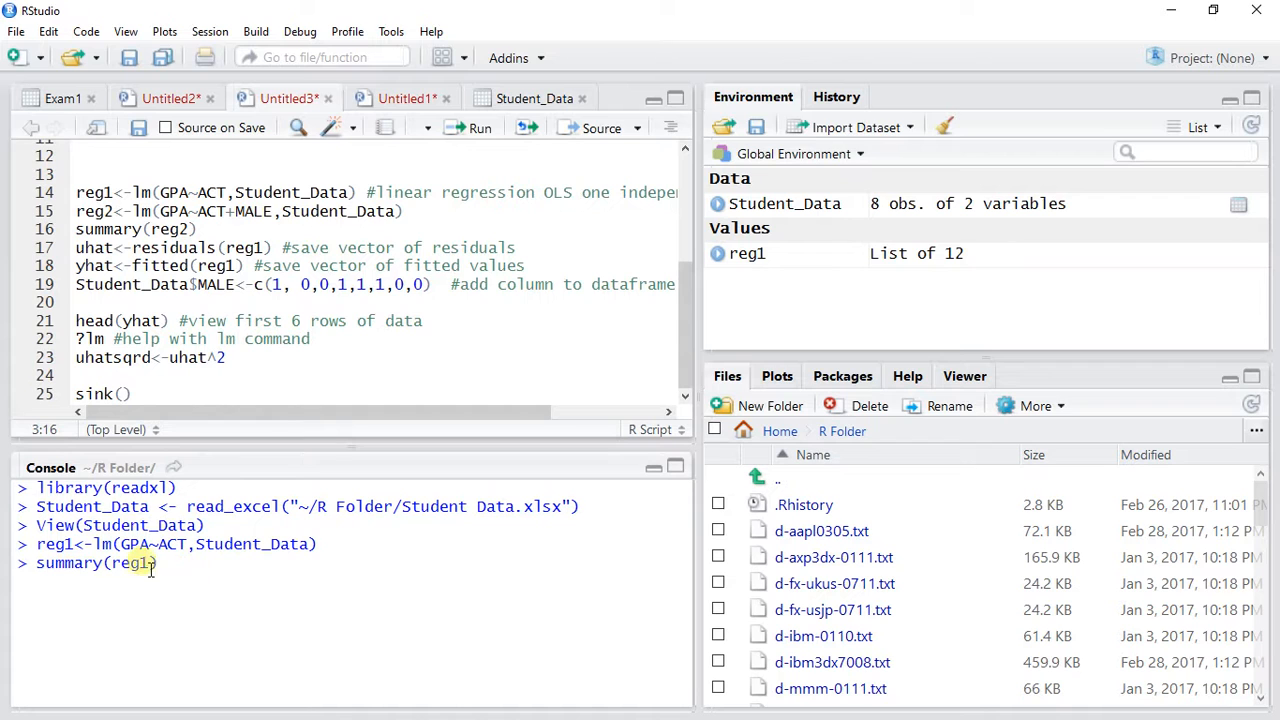
key("Return")
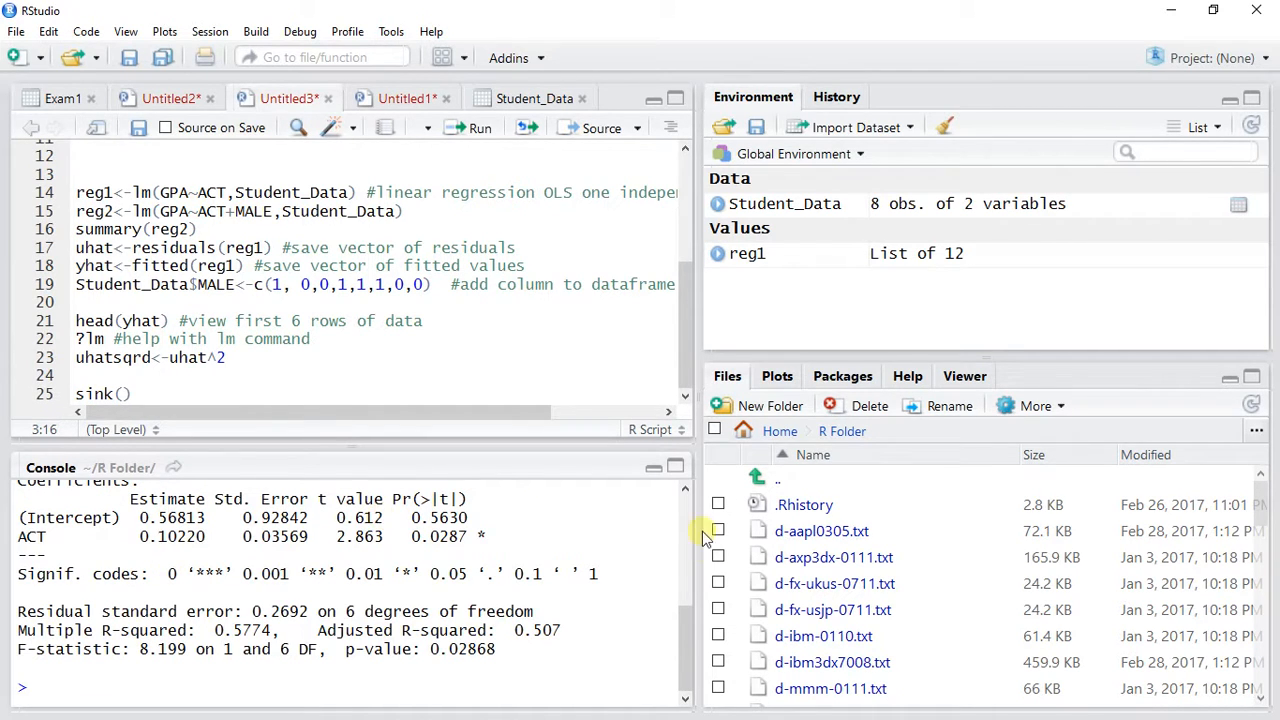
- Examine the regression output: residuals, intercept and ACT estimates, t values, p-values, R-squared and F-statistic
scroll(686, 612, "up", 2)
scroll(686, 597, "up", 2)
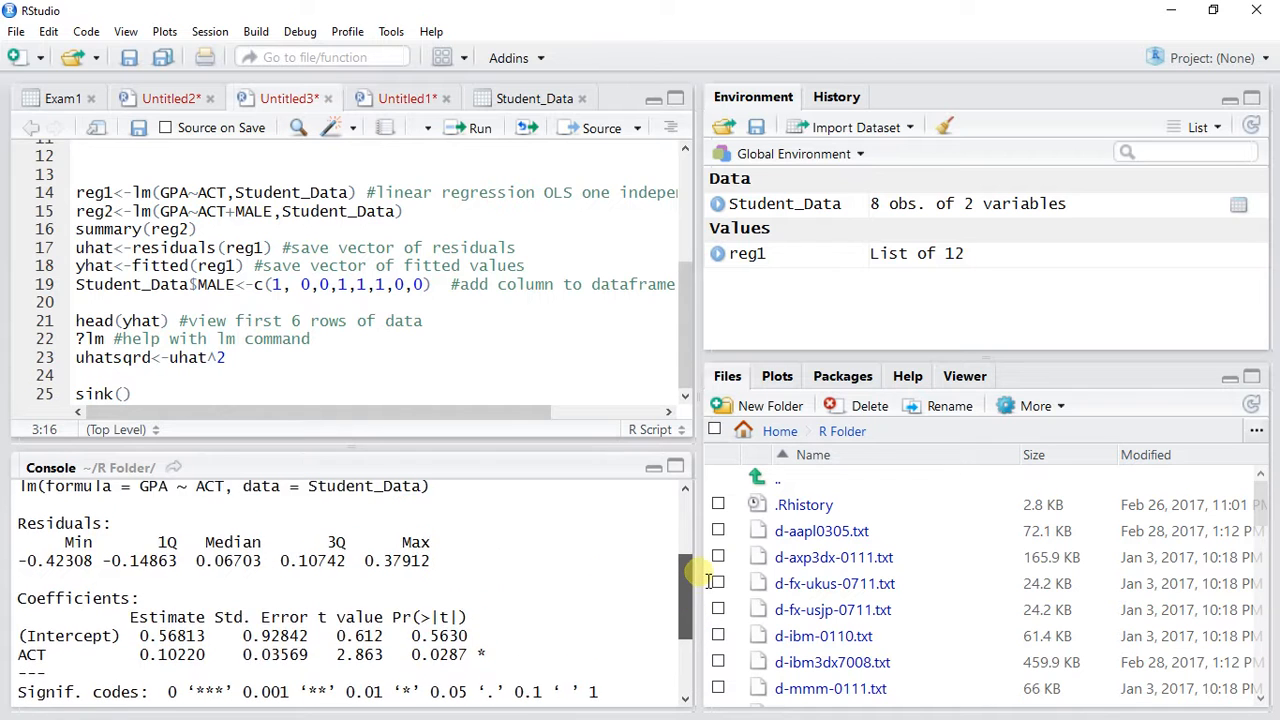
scroll(686, 585, "down", 1)
scroll(686, 590, "down", 3)
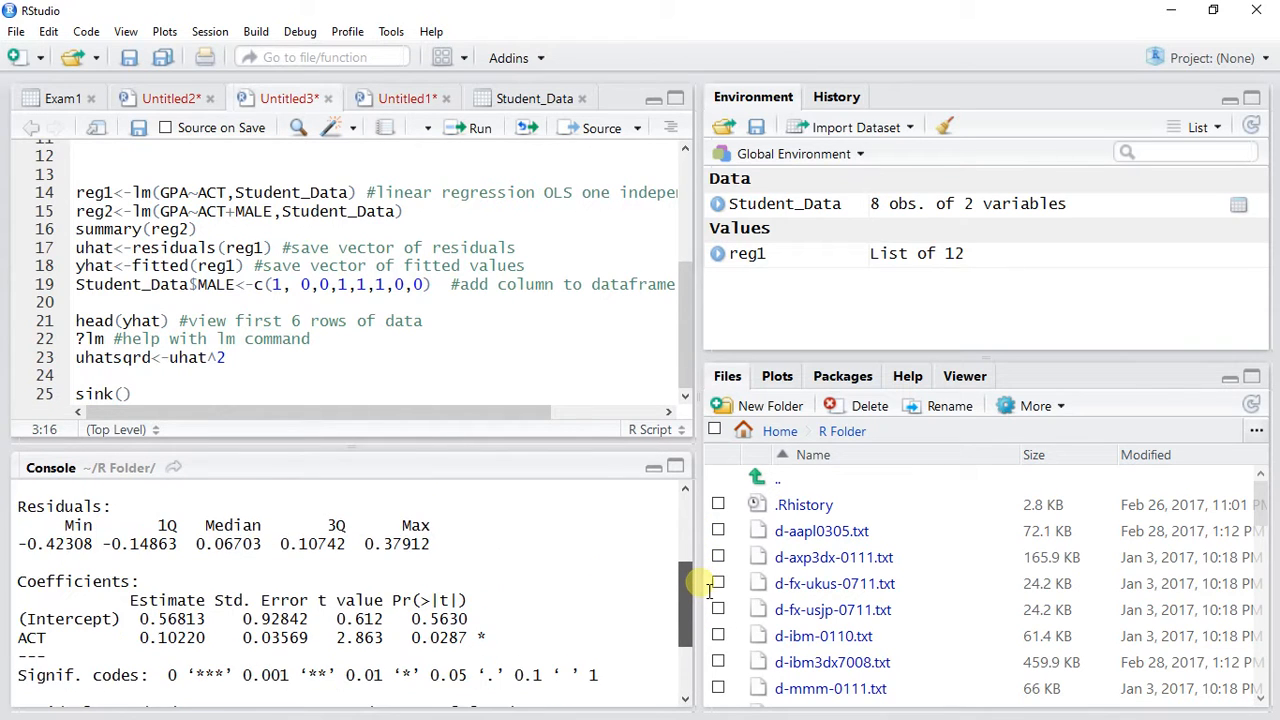
left_click_drag(140, 589, 206, 589)
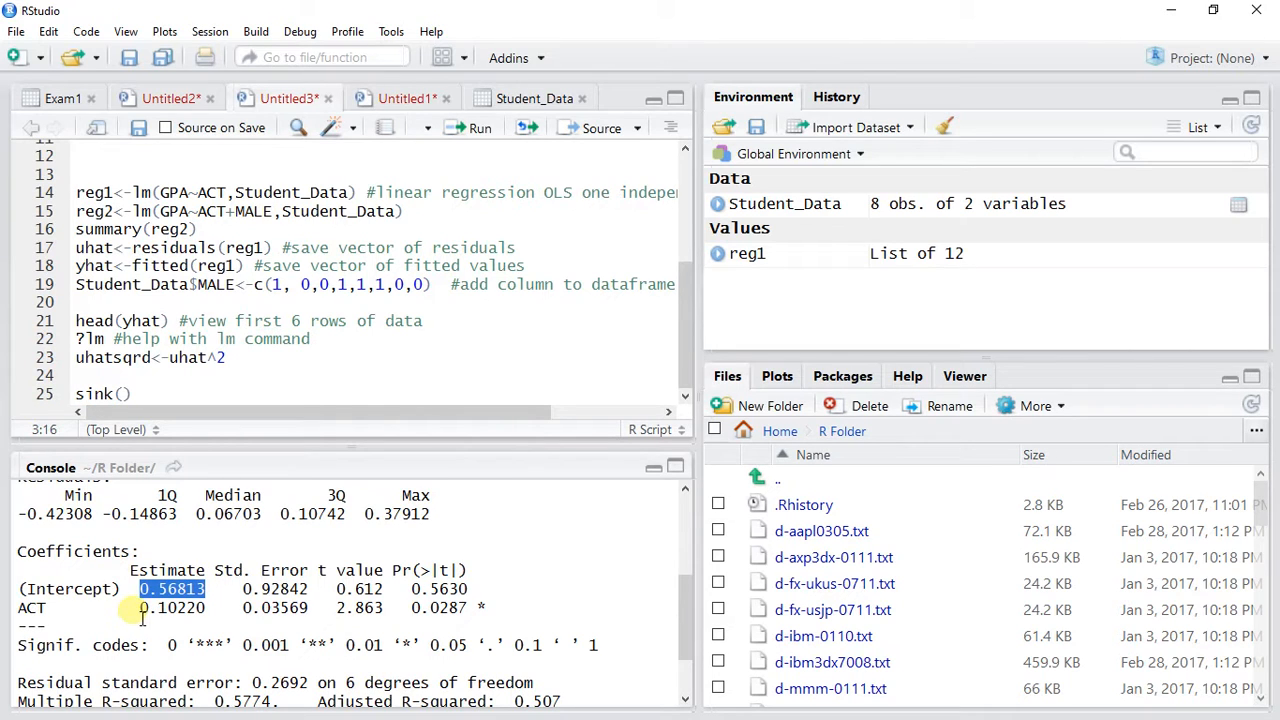
left_click_drag(131, 607, 211, 620)
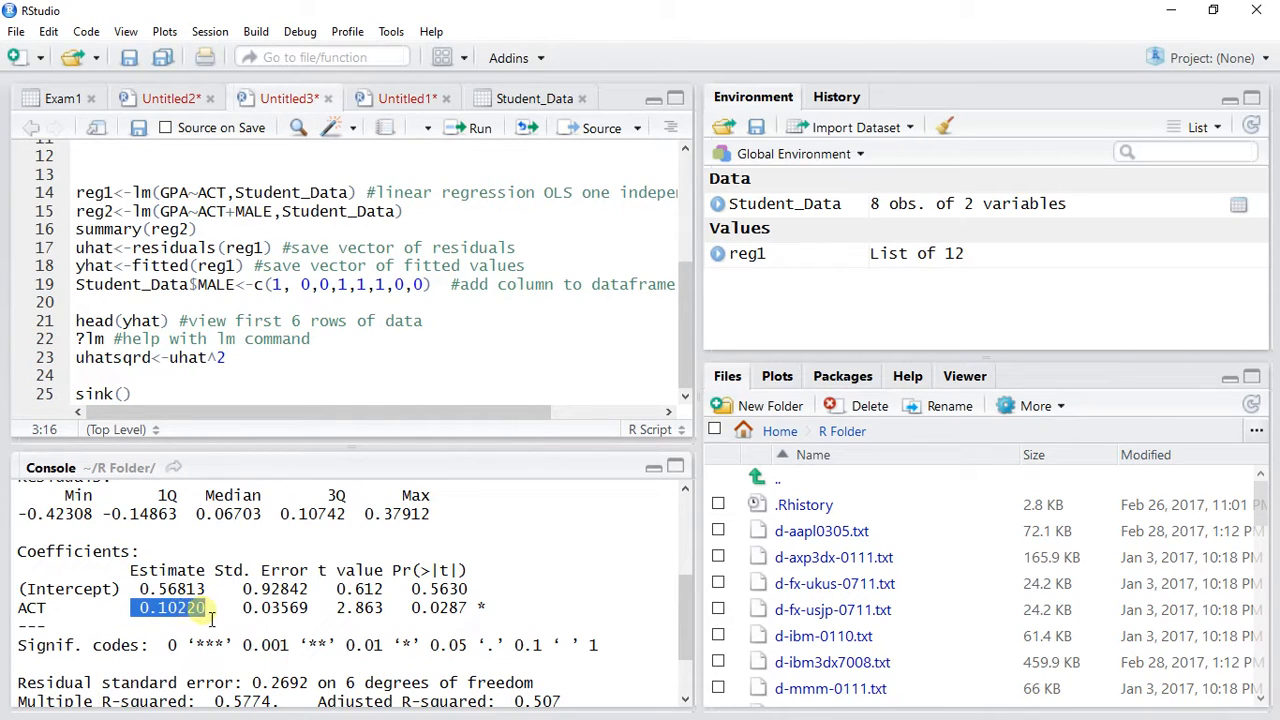
left_click(212, 620)
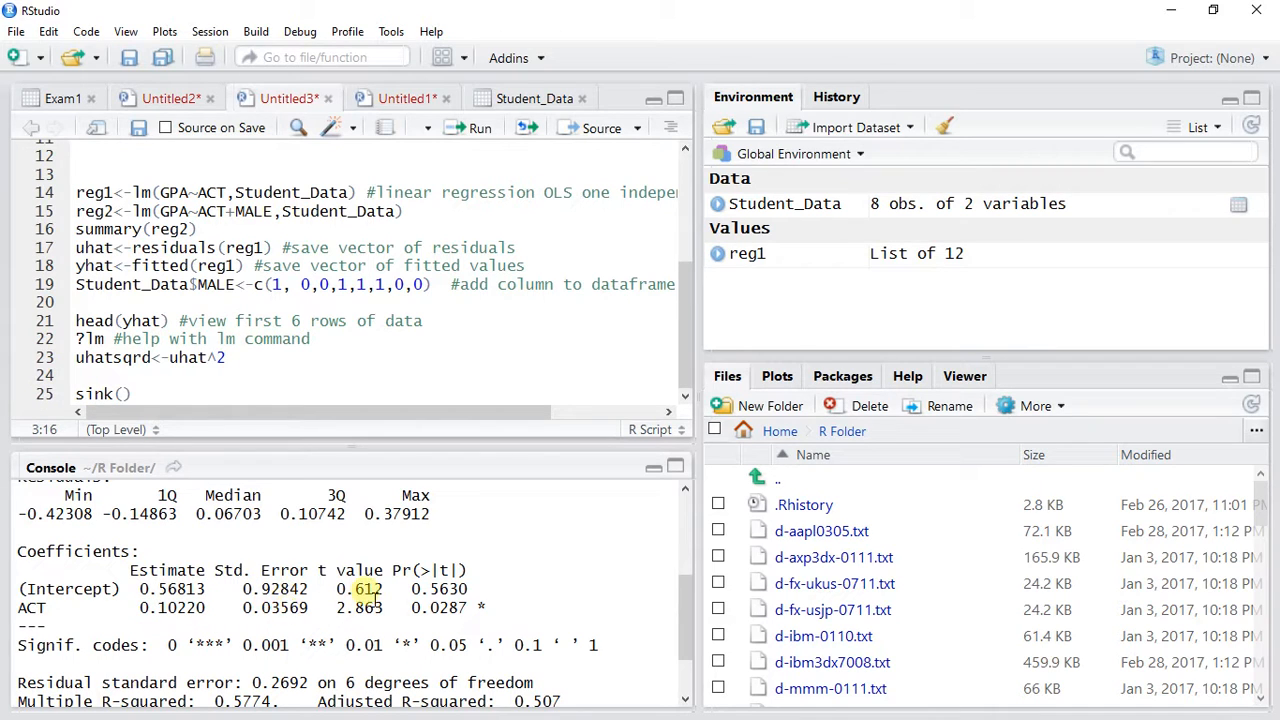
left_click_drag(470, 590, 412, 590)
left_click(452, 592)
scroll(440, 598, "down", 1)
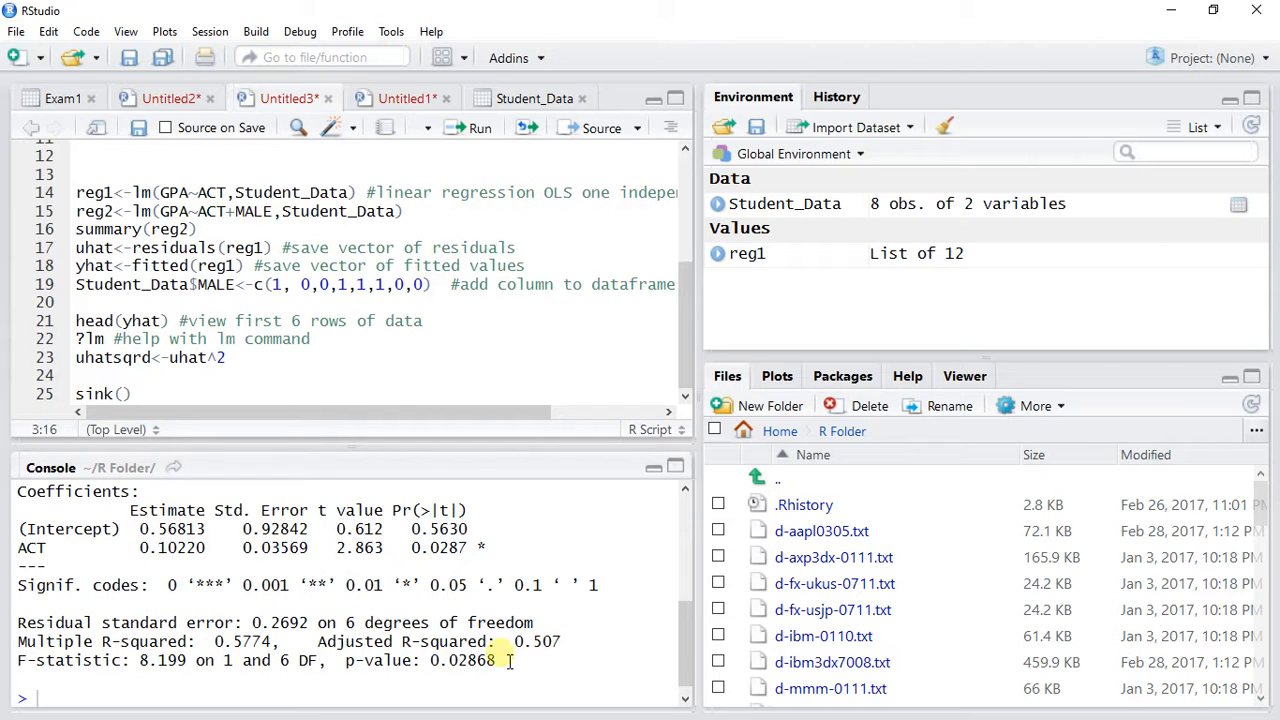
scroll(510, 660, "down", 1)
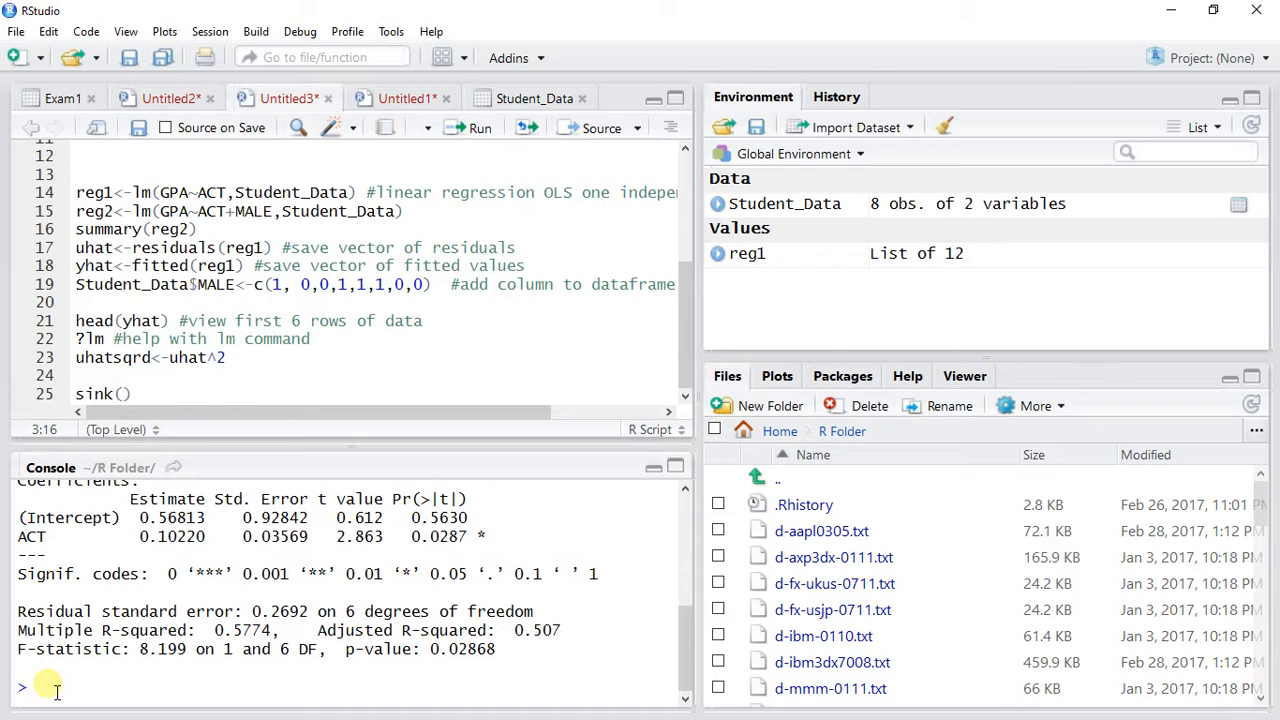
- Run uhat<-residuals(reg1) in the console to save the regression residuals as a vector
type("uhat")
type("<-")
type("resi")
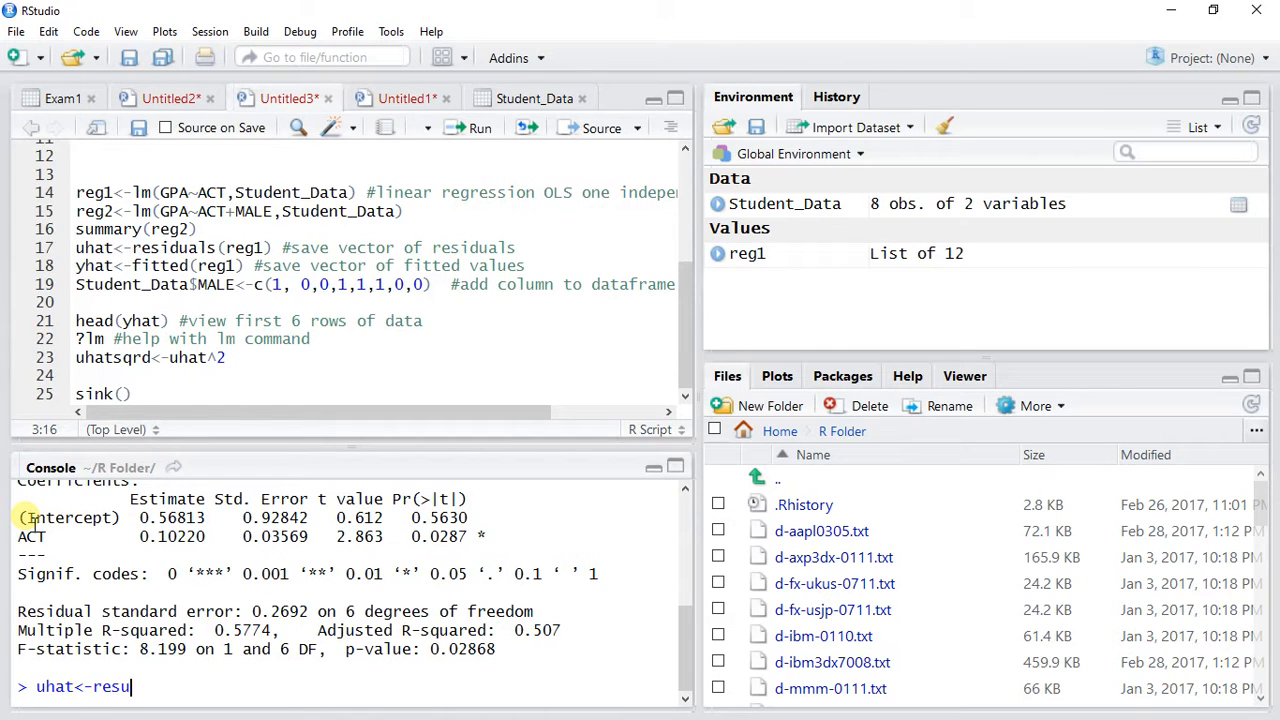
type("duals")
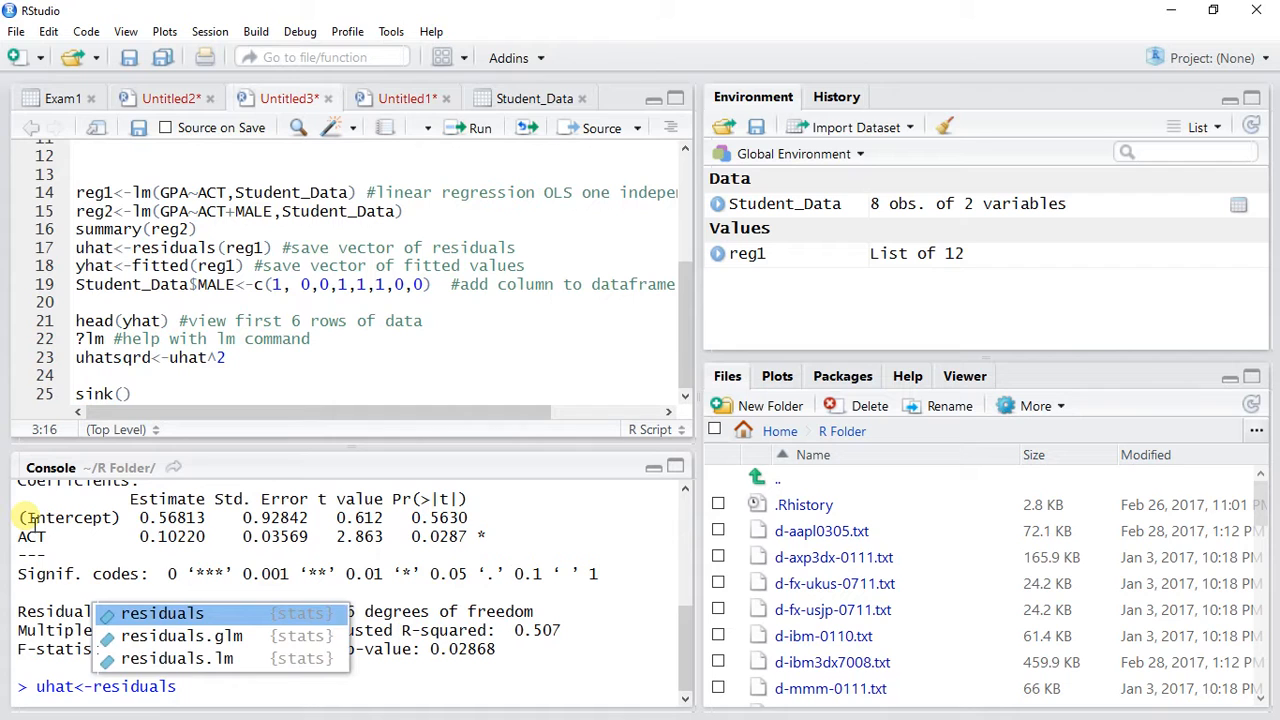
type("(reg1")
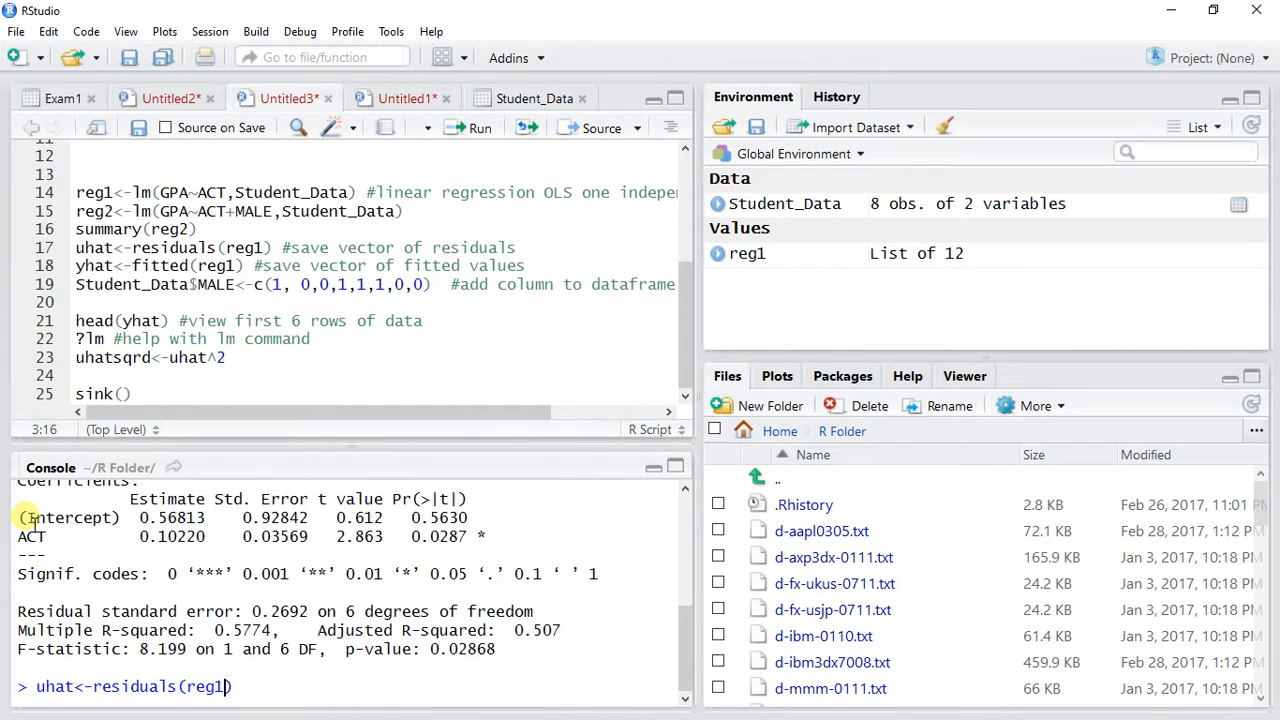
key("Home")
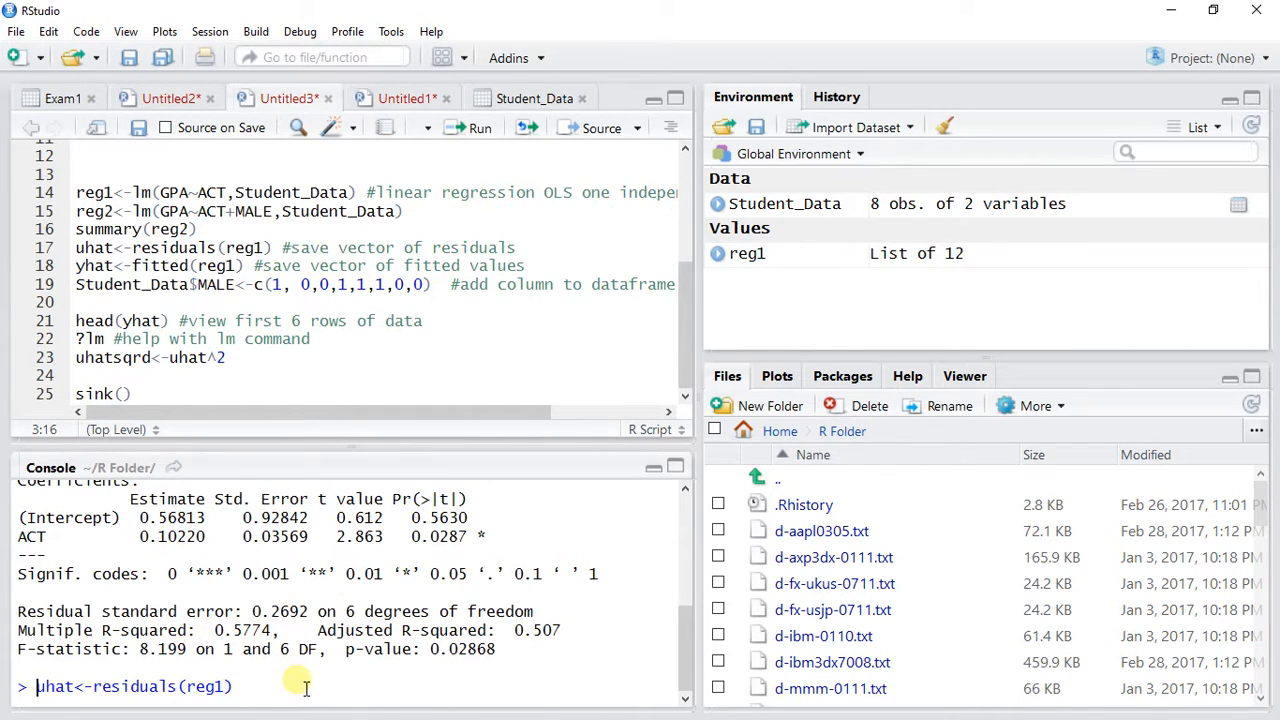
left_click(274, 694)
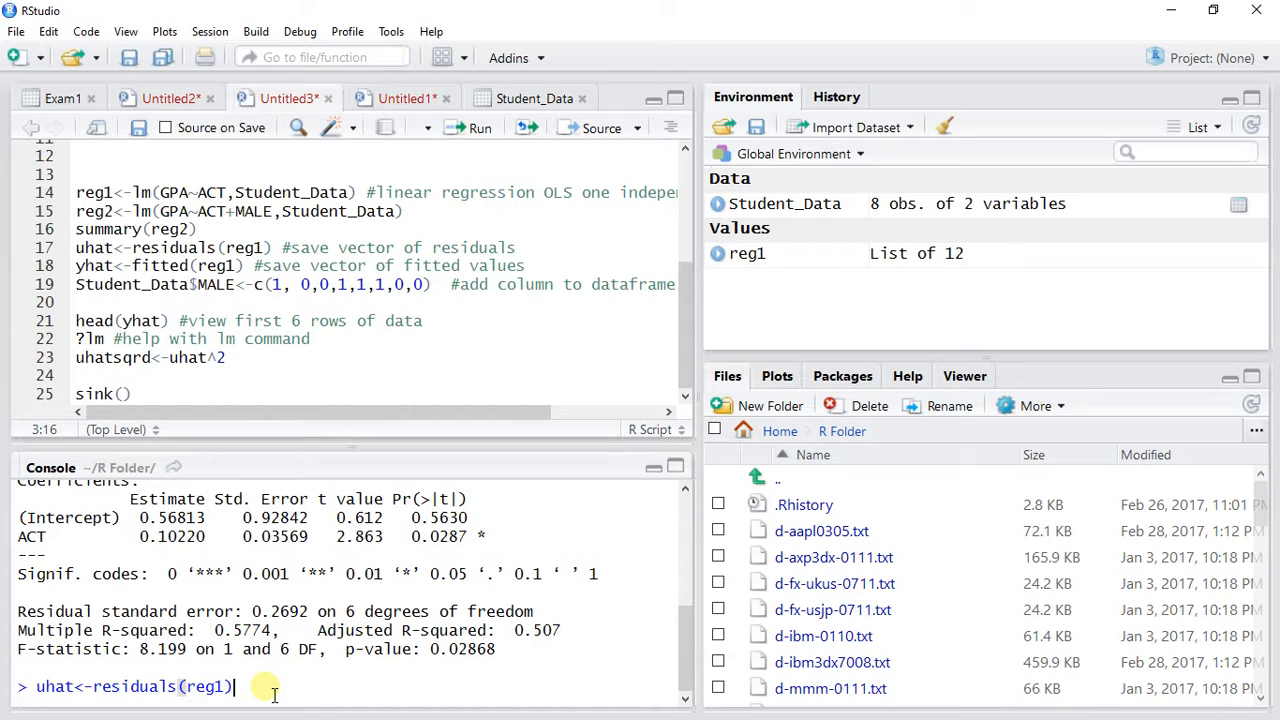
key("Return")
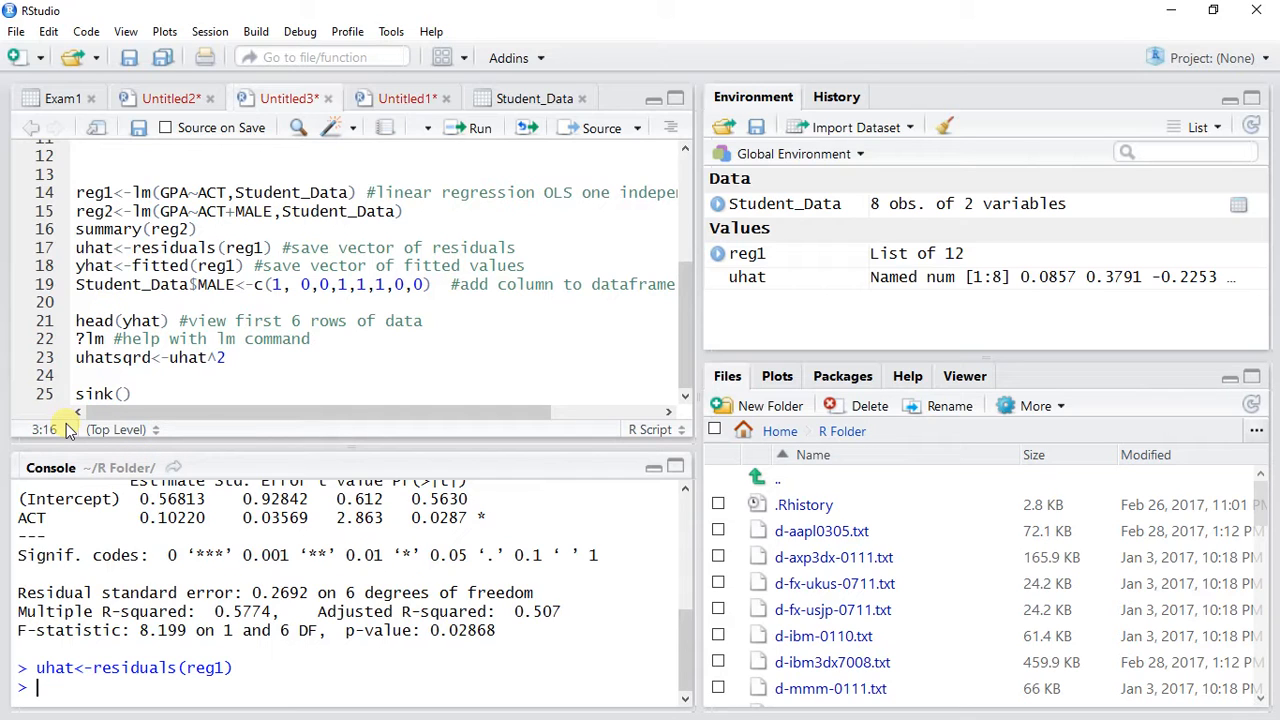
- Save the fitted values with yhat<-fitted(reg1) and the squared residuals with uhatsqrd<-uhat^2 in the console
type("yhat<-fitted(reg1")
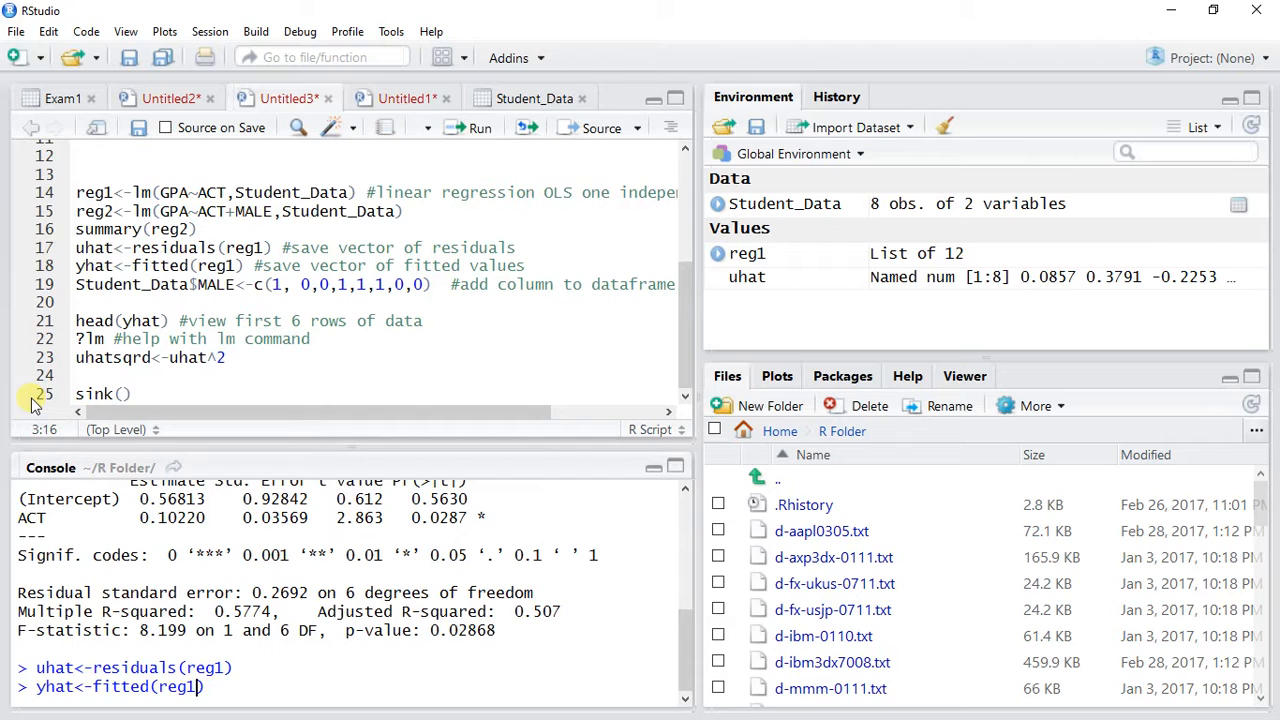
key("Return")
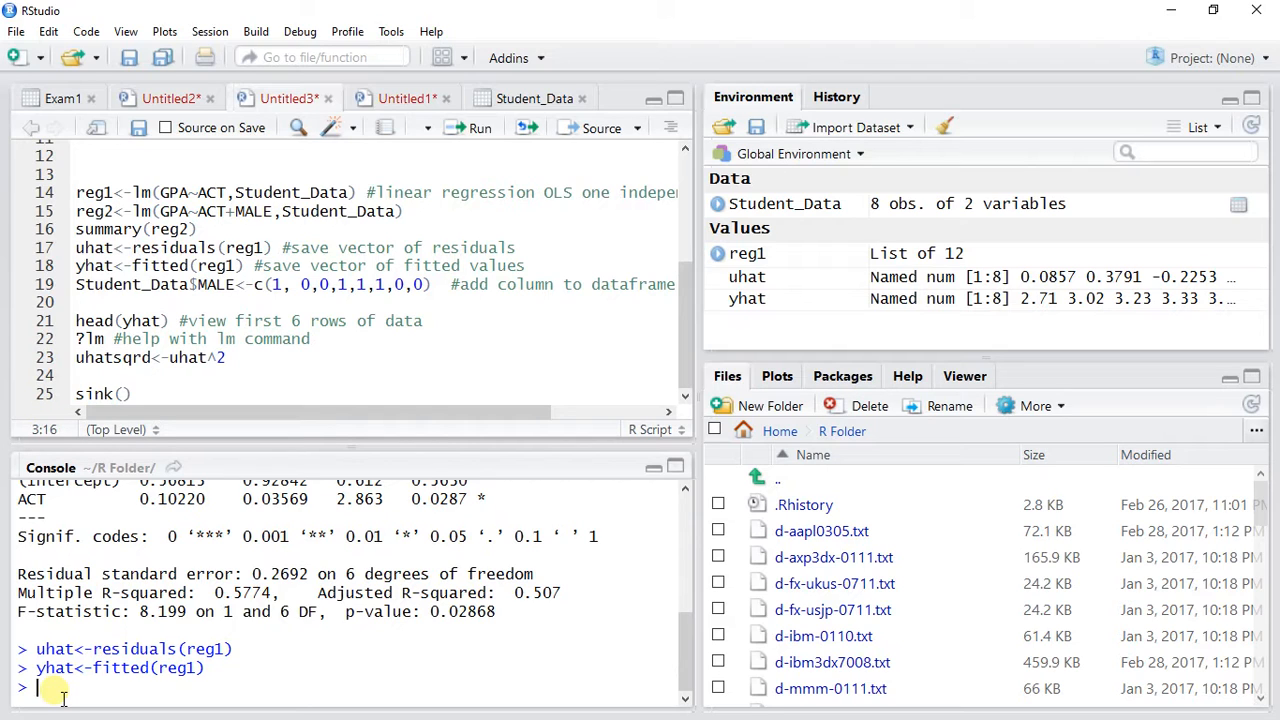
type("uhatsqrd<-uhat")
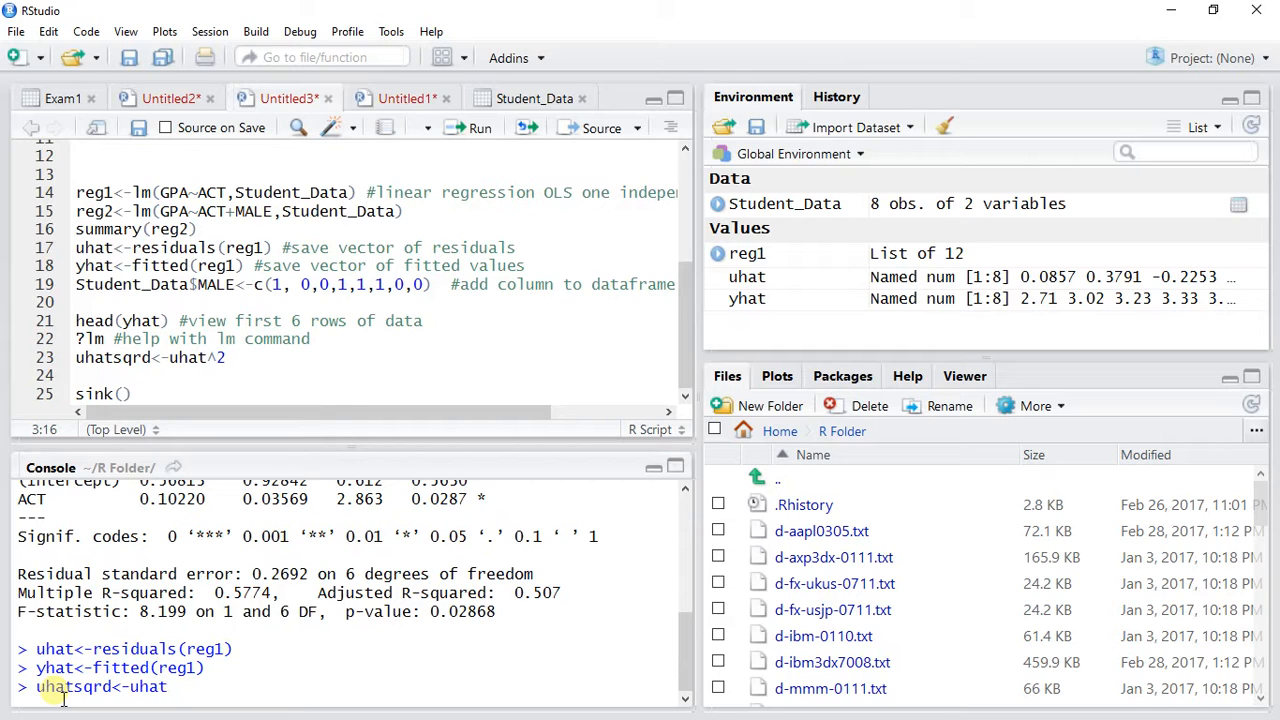
type("^2")
key("Return")
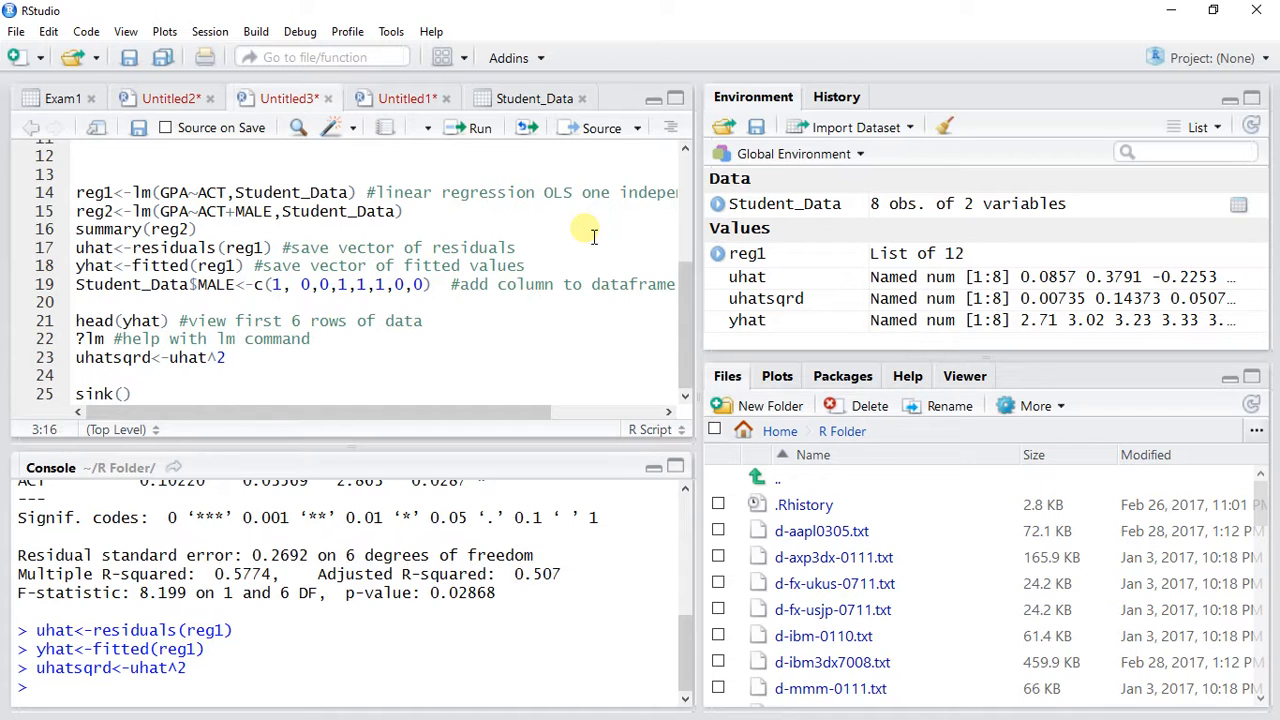
- Run head(uhat) in the console to print the first six residuals
type("head(uhat")
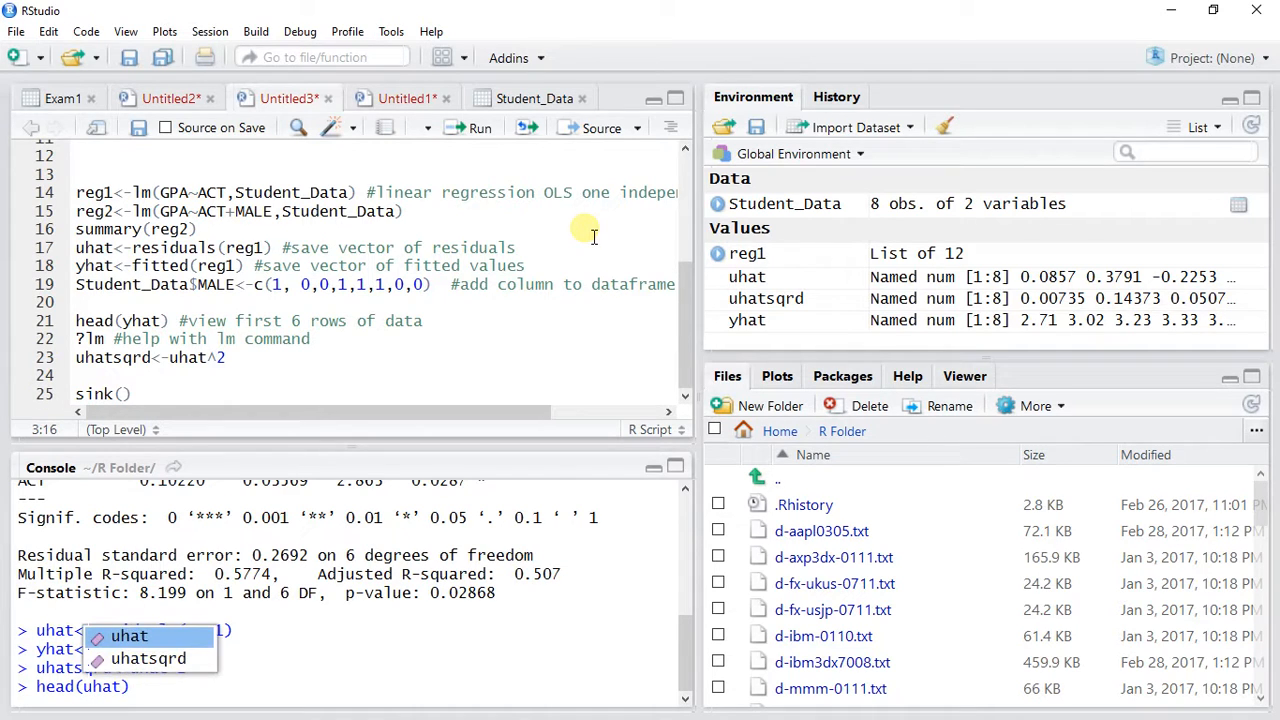
key("Escape")
left_click(245, 686)
key("Return")
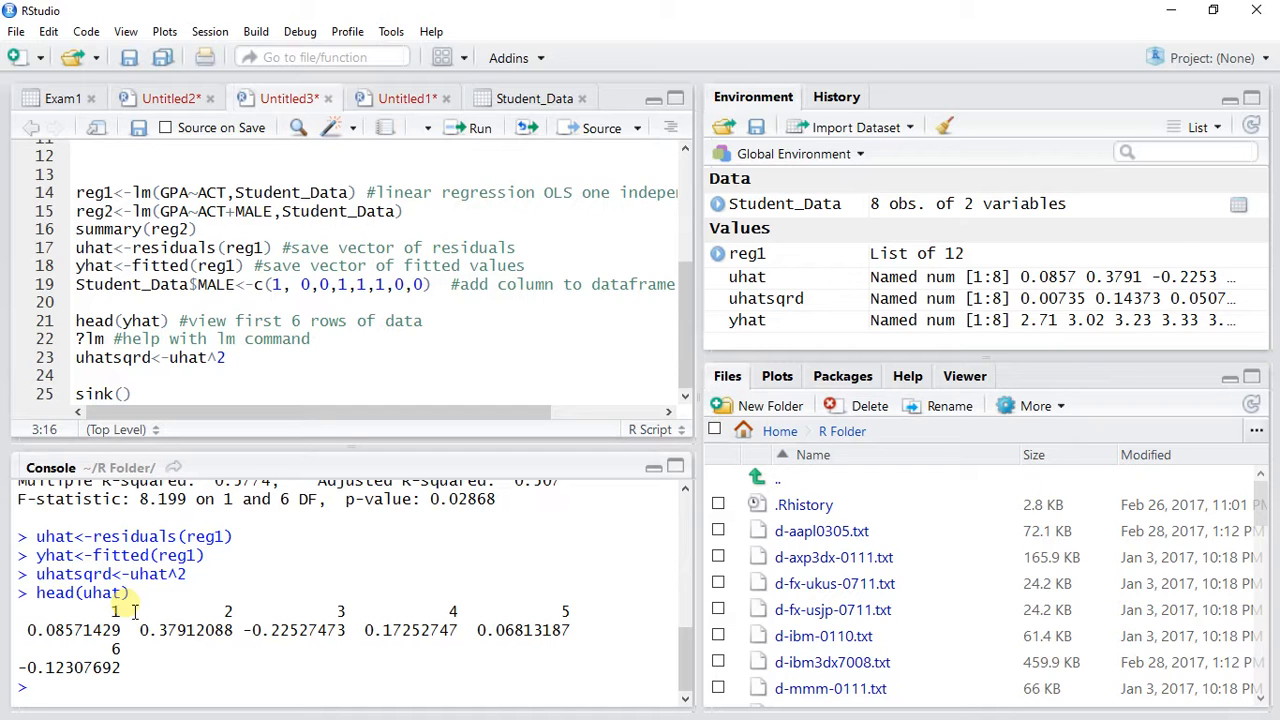
- Run act=Student_Data$ACT in the console to extract the ACT variable from the data frame
left_click_drag(684, 325, 687, 252)
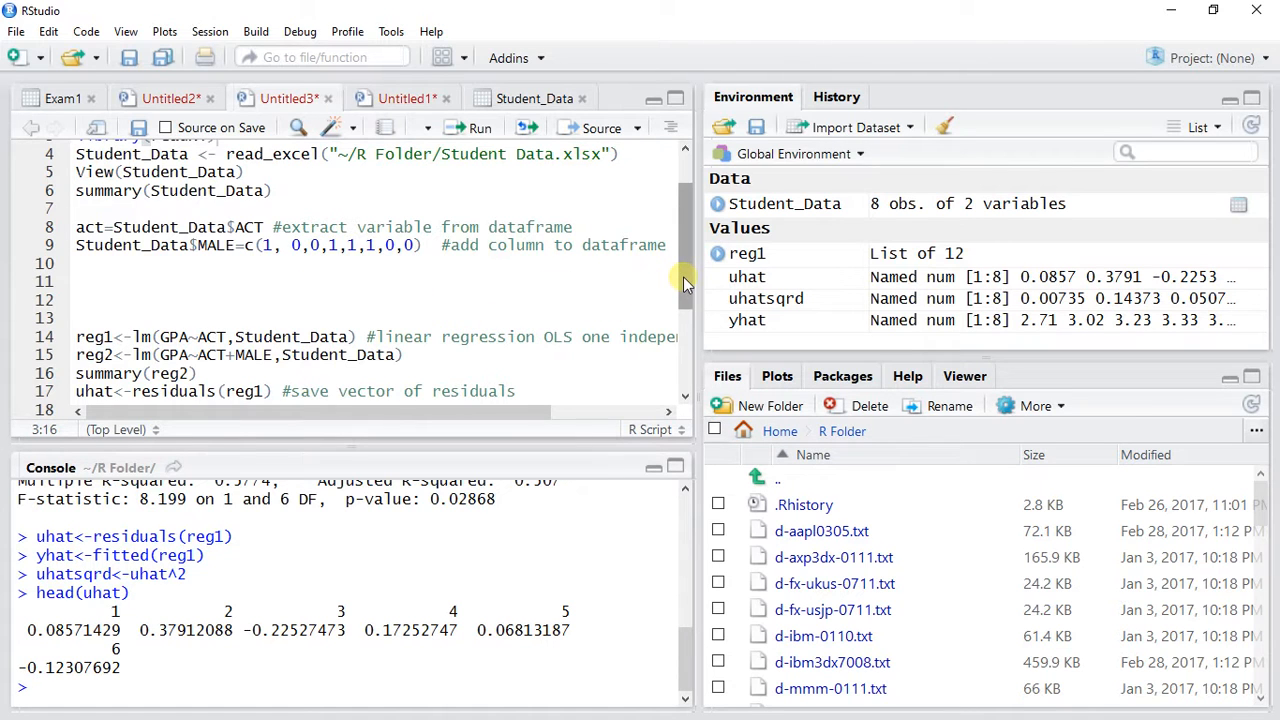
left_click_drag(683, 276, 682, 350)
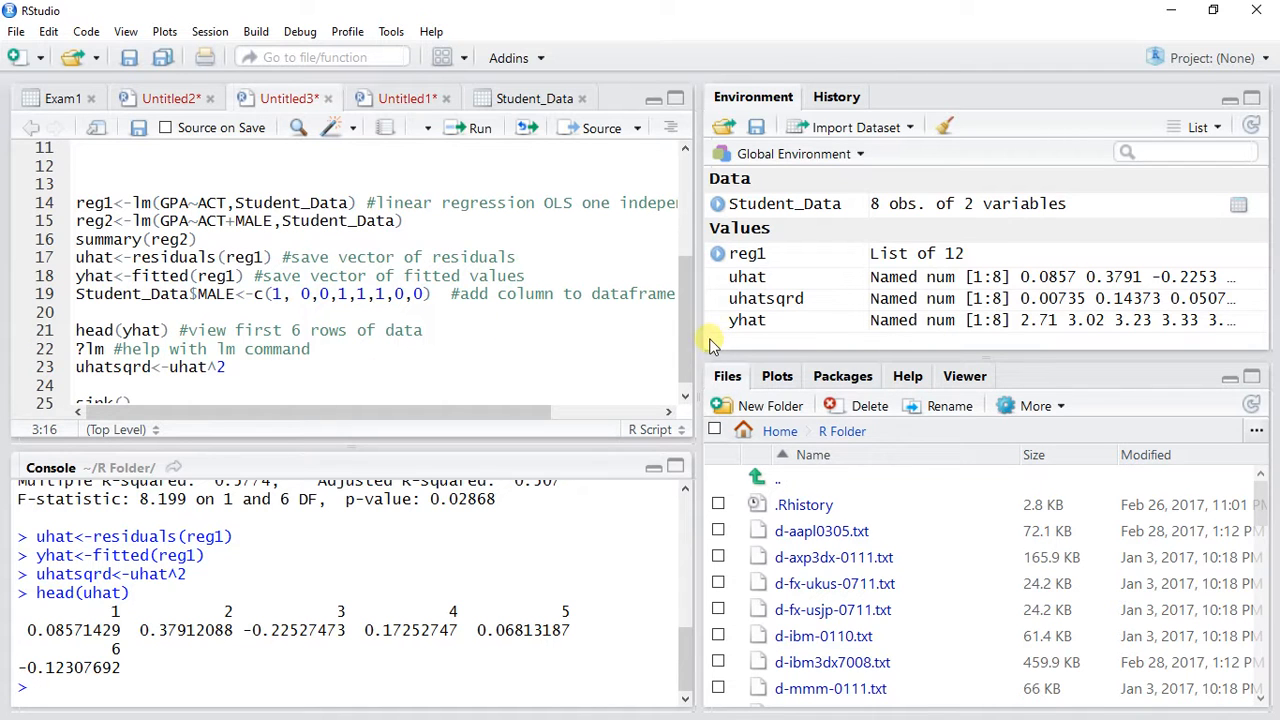
left_click_drag(691, 345, 710, 245)
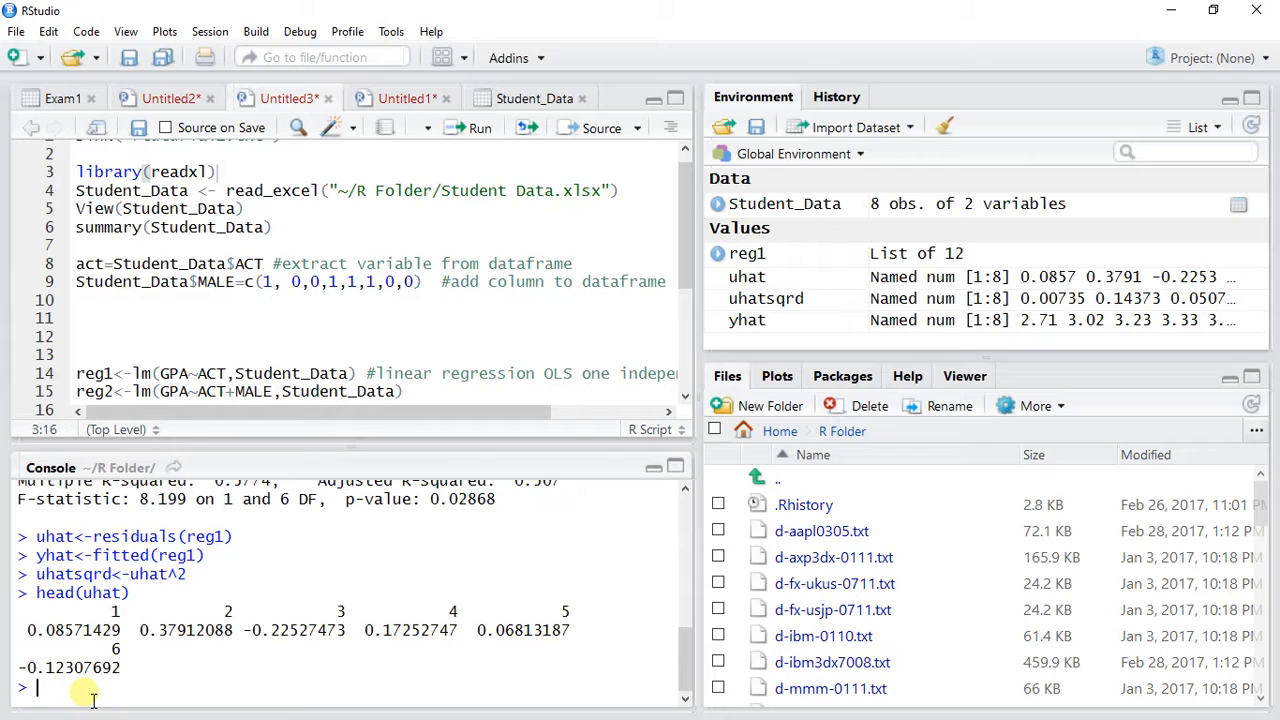
type("ct=")
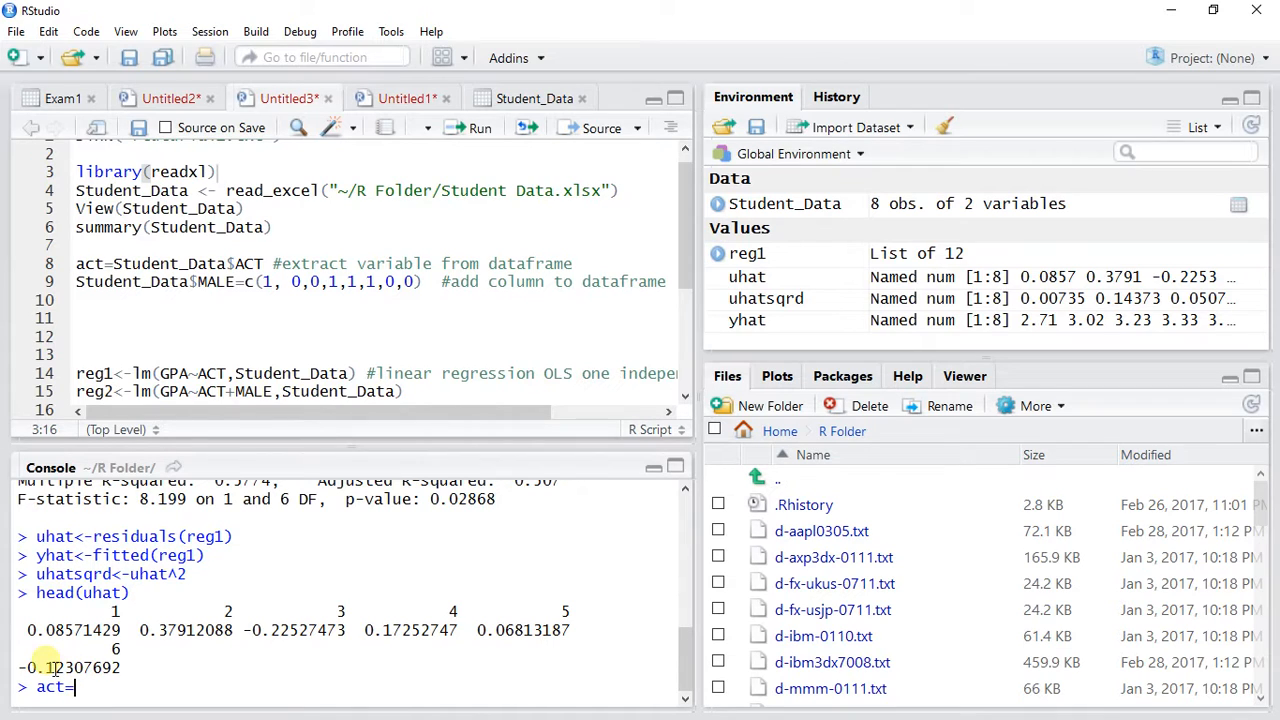
type("Student")
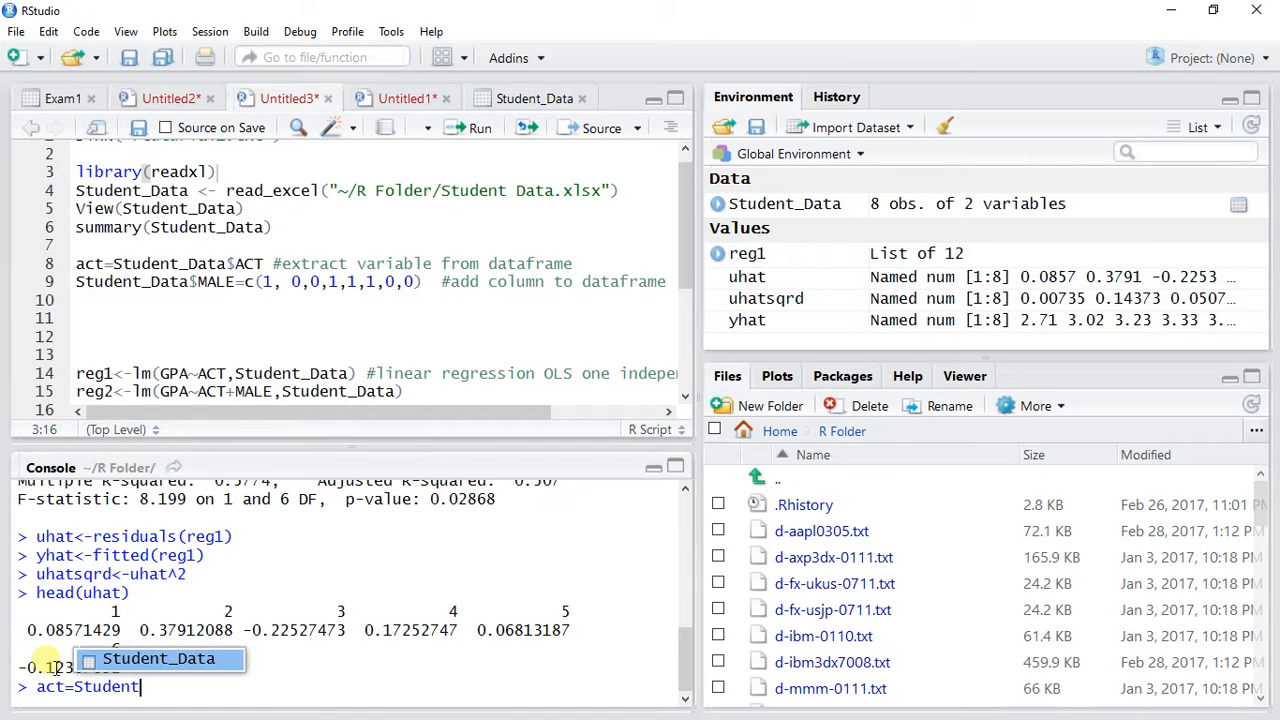
left_click(160, 662)
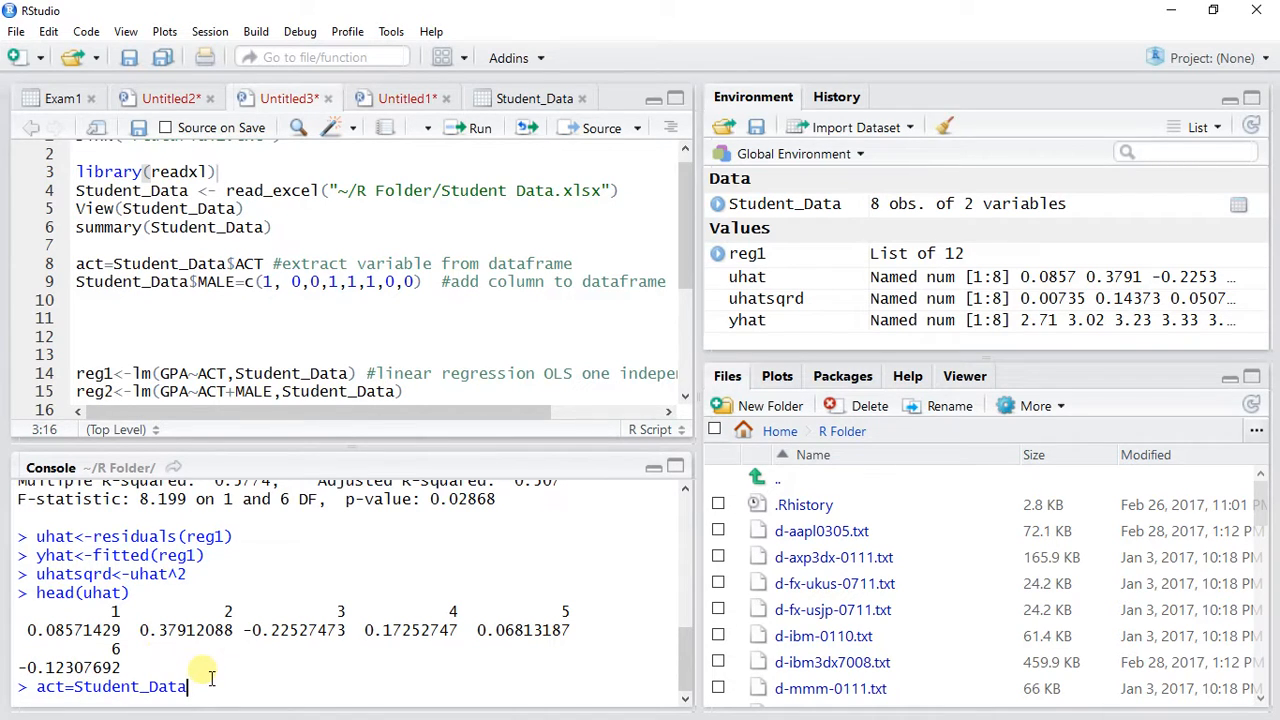
type("$")
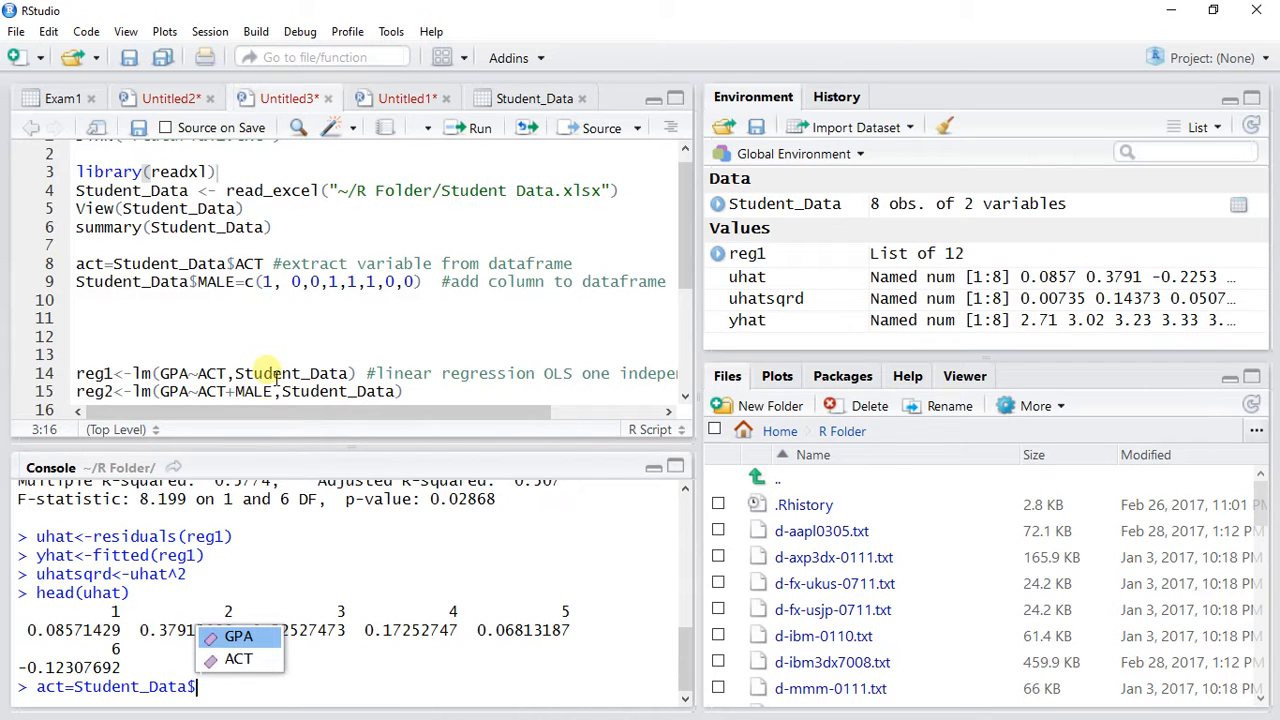
left_click(248, 665)
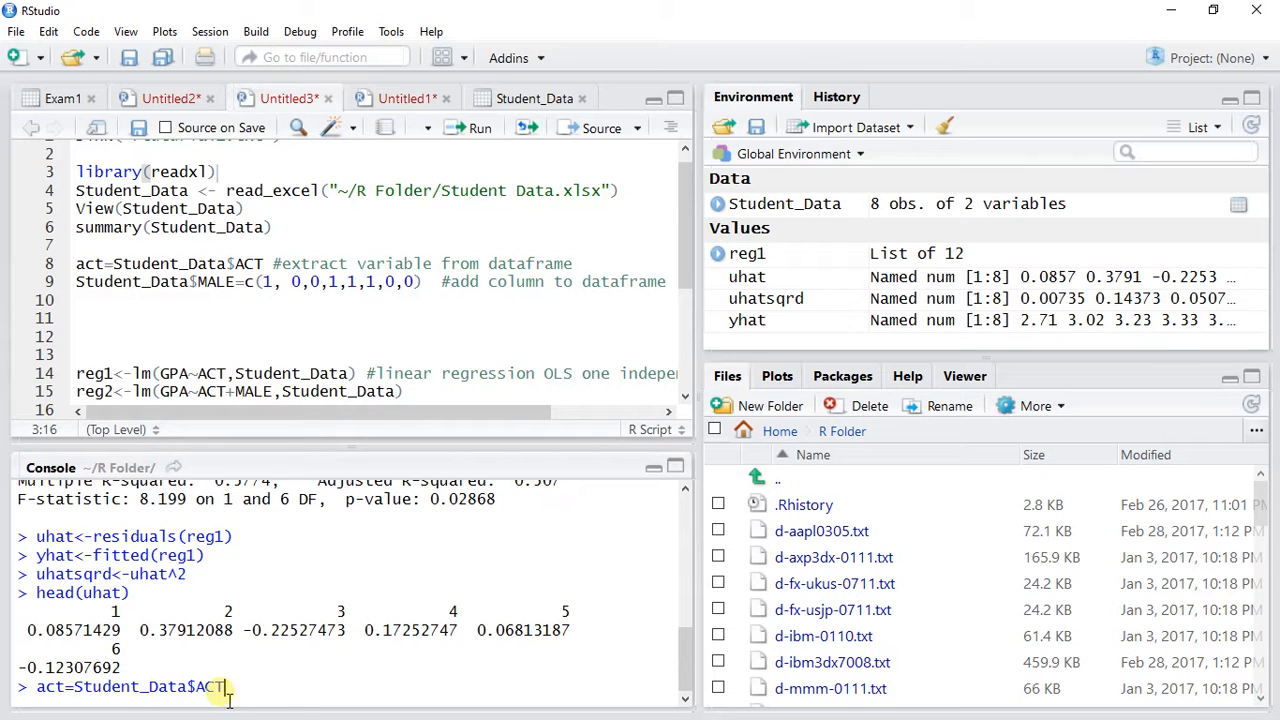
key("Return")
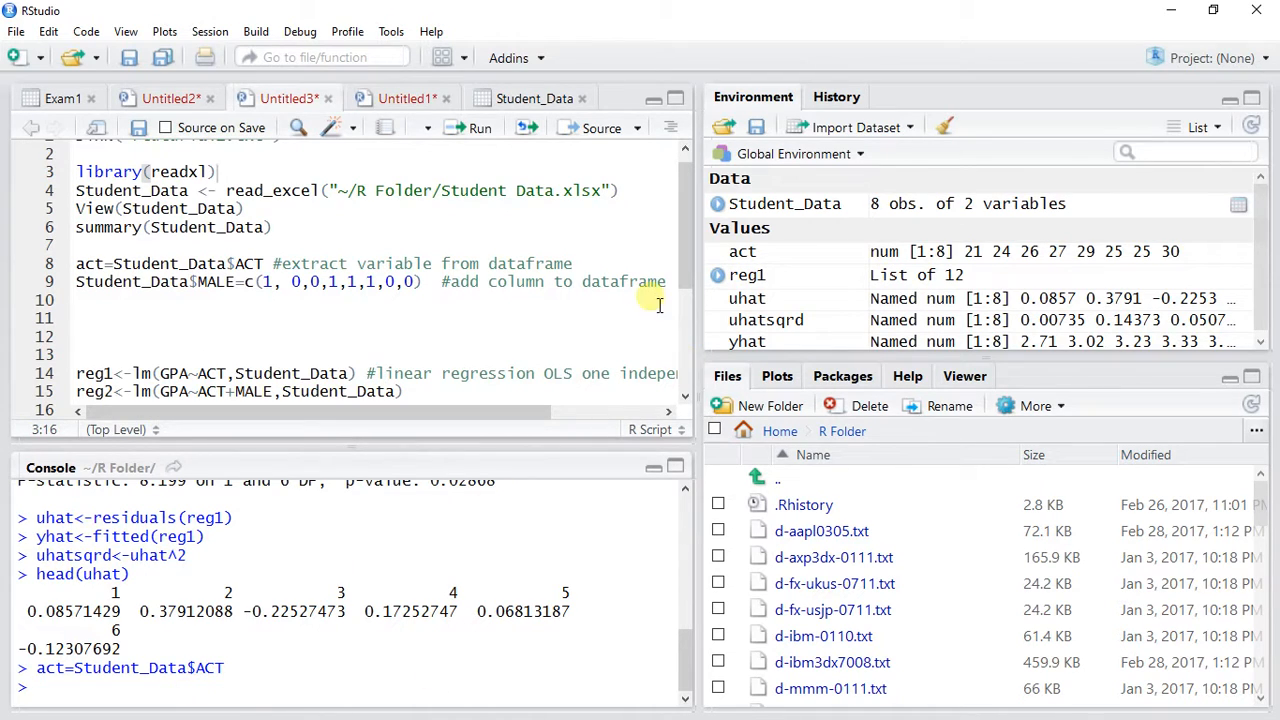
- Run summary(act) in the console to print the summary statistics of the extracted ACT variable
type("summary(")
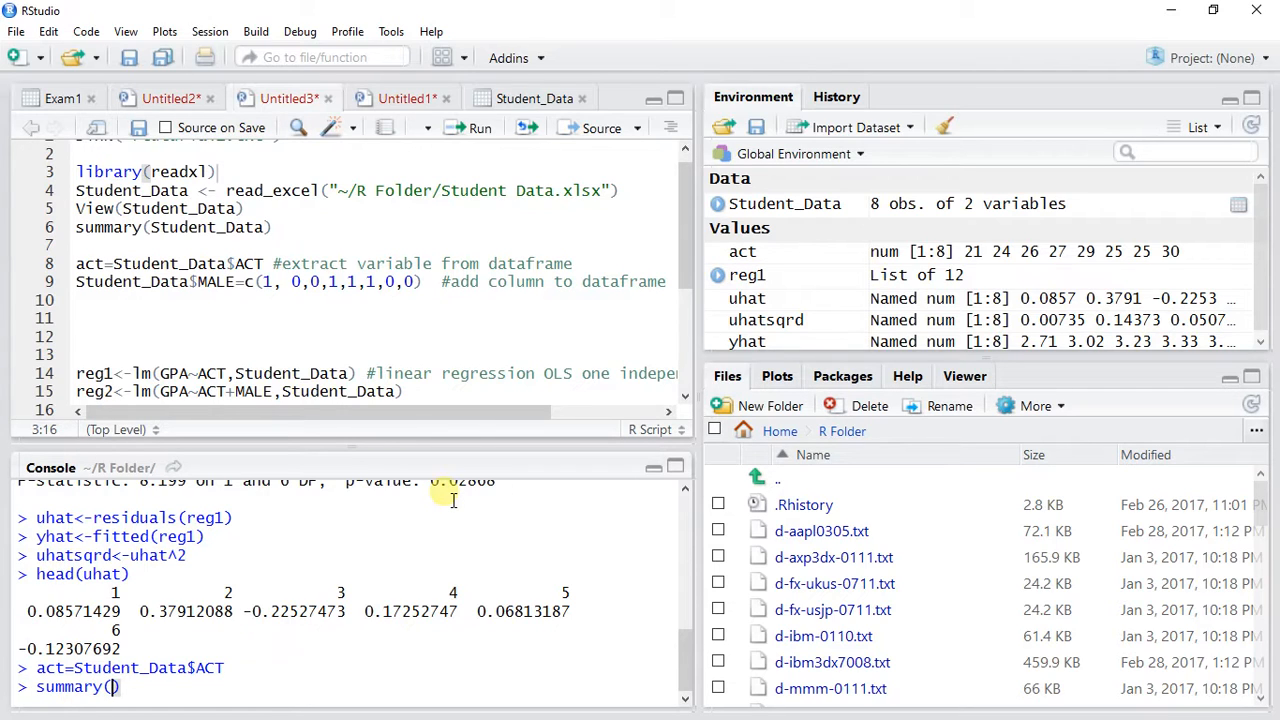
type("act")
key("Return")
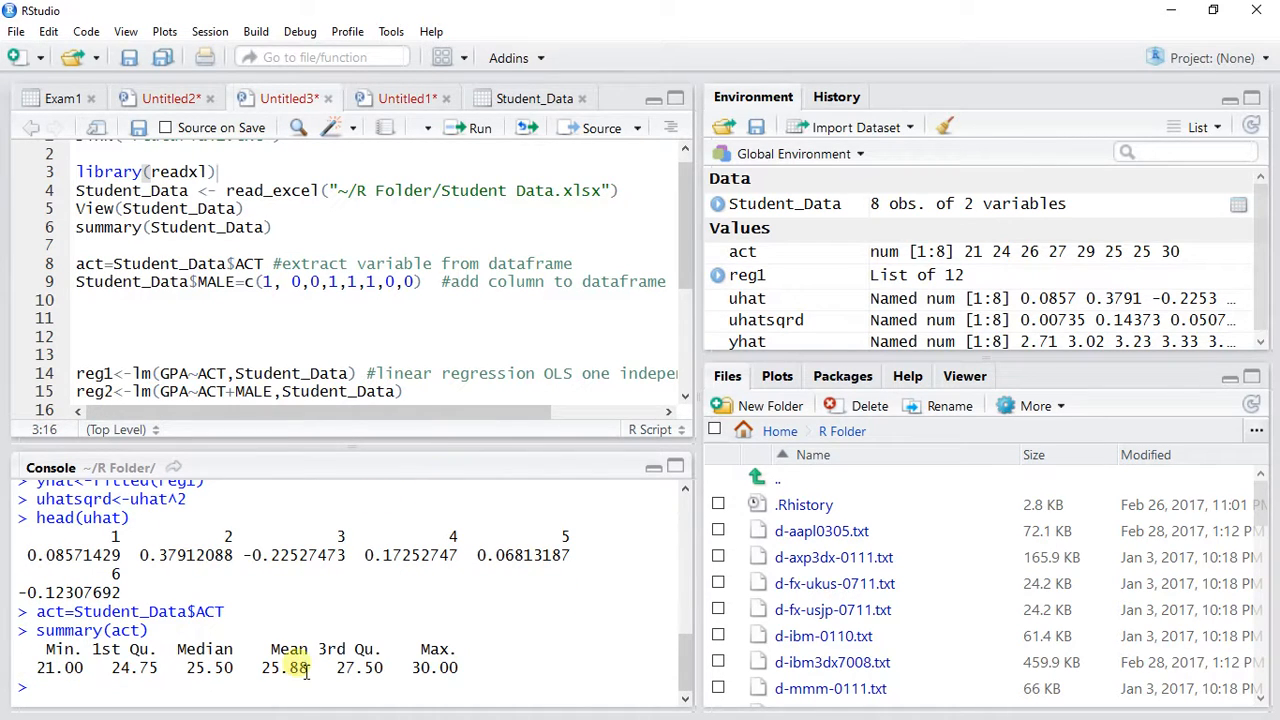
key("Return")
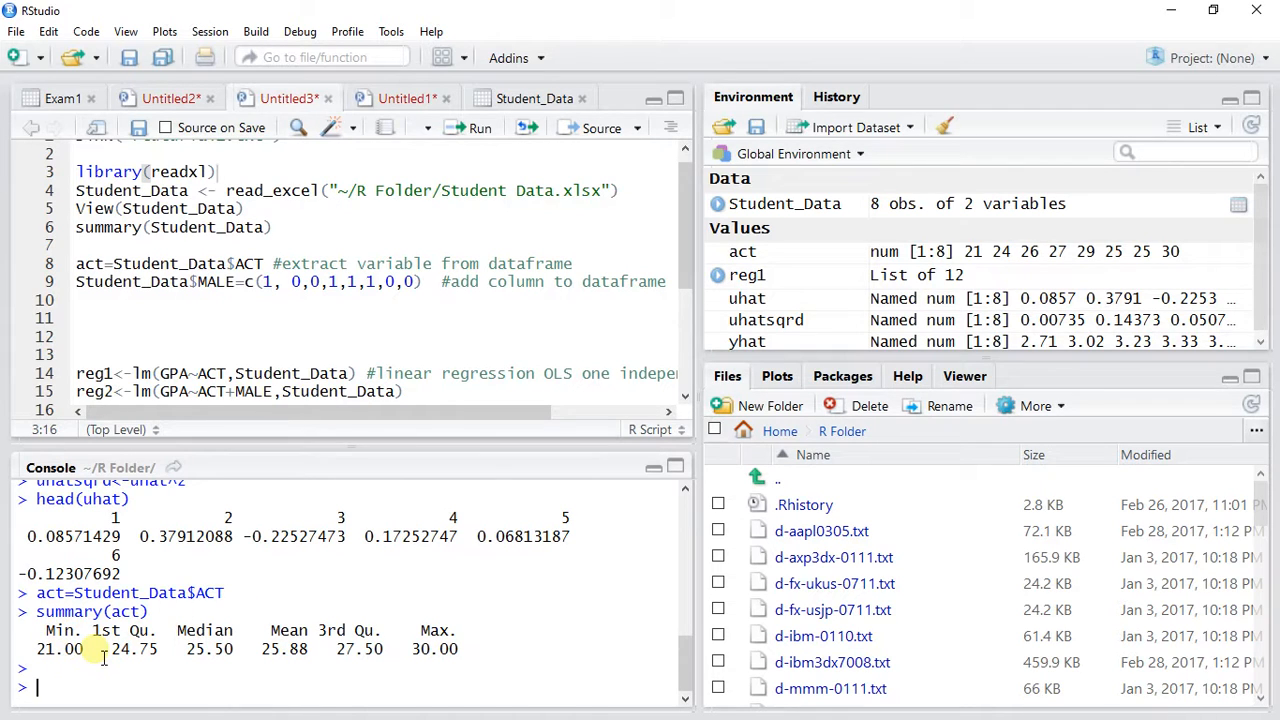
- Run mean(act) in the console to compute the average ACT score
type("mean")
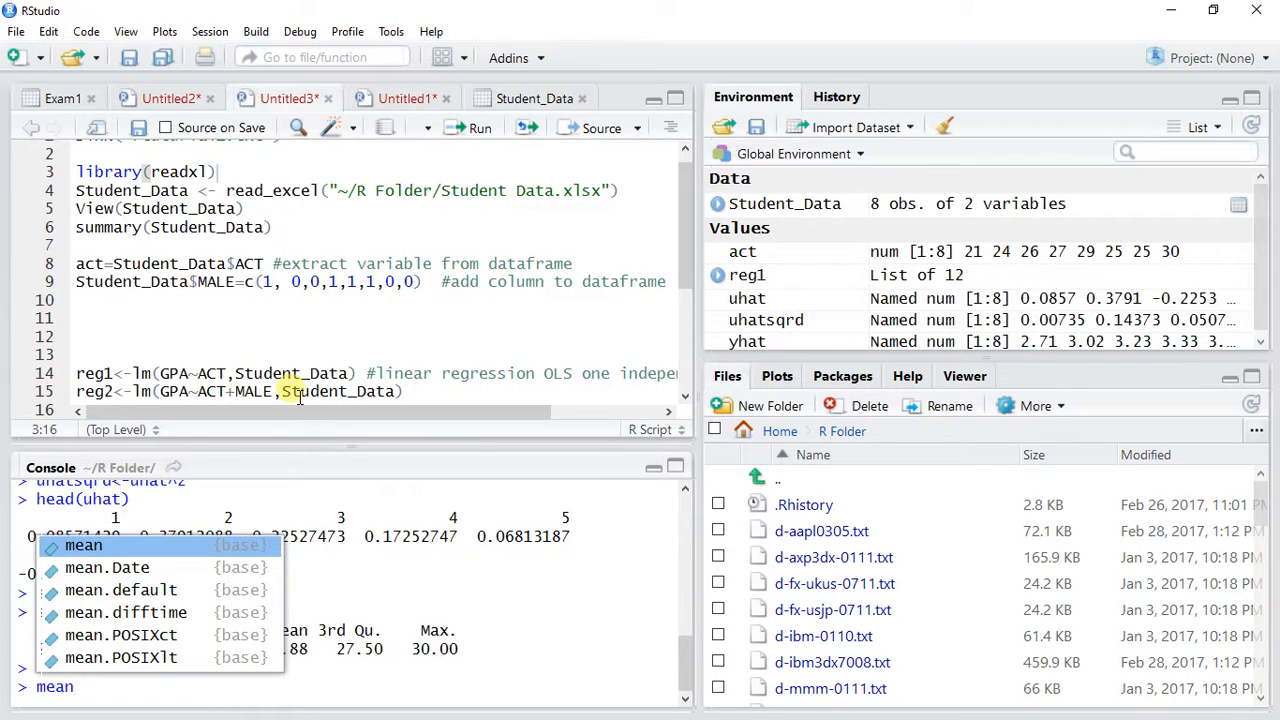
type("(")
type("act")
key("Return")
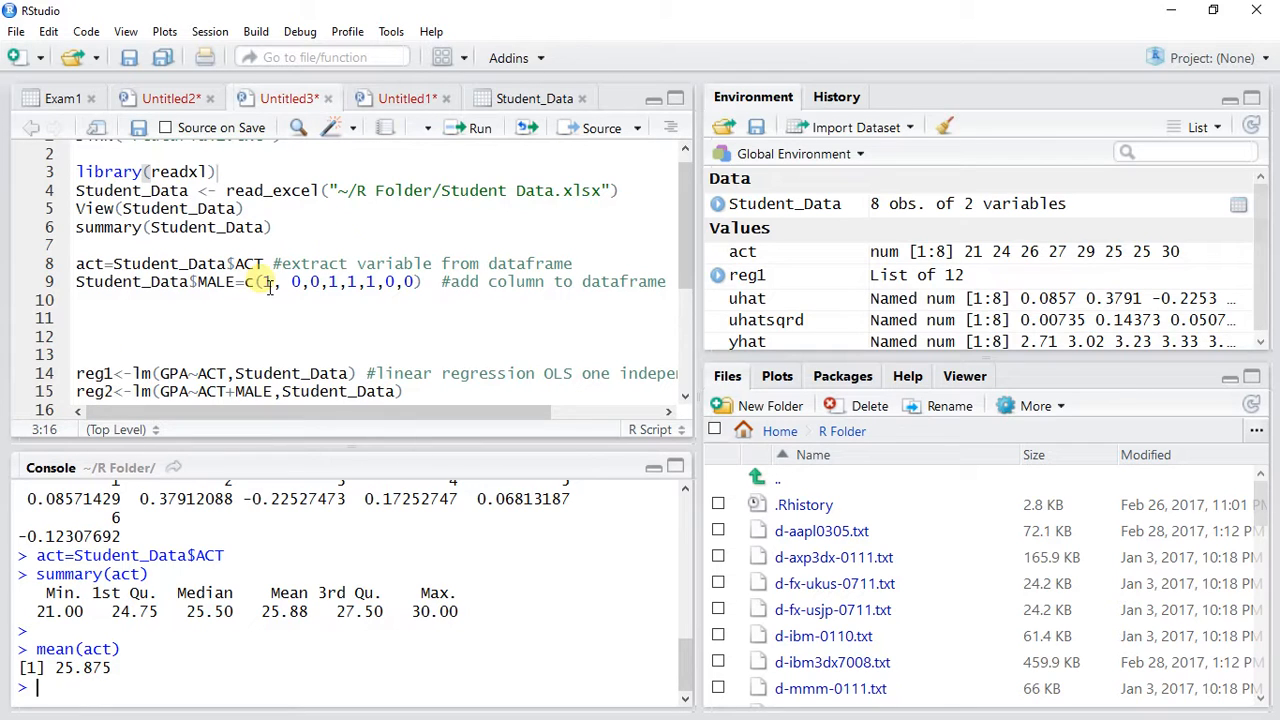
- Run only the script code Student_Data$MALE=c(1, 0,0,1,1,1,0,0) from line 9 to add a MALE column to the data frame
scroll(686, 272, "down", 1)
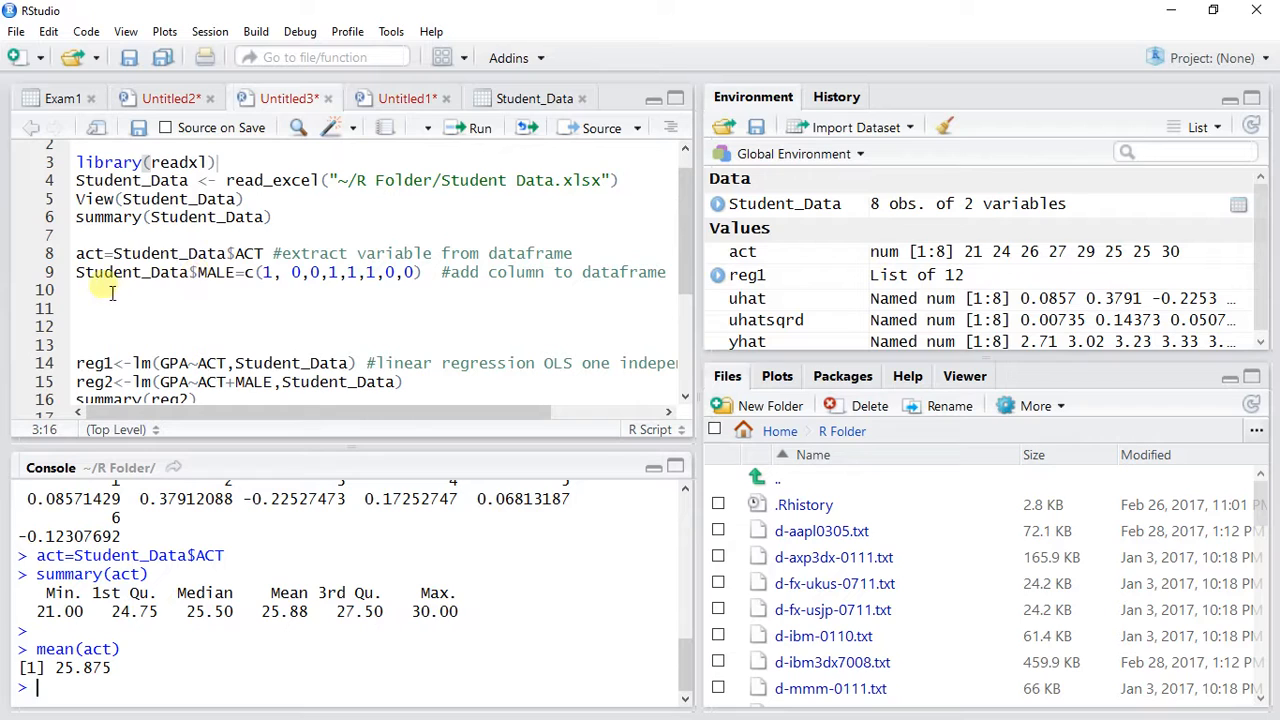
left_click_drag(78, 274, 432, 272)
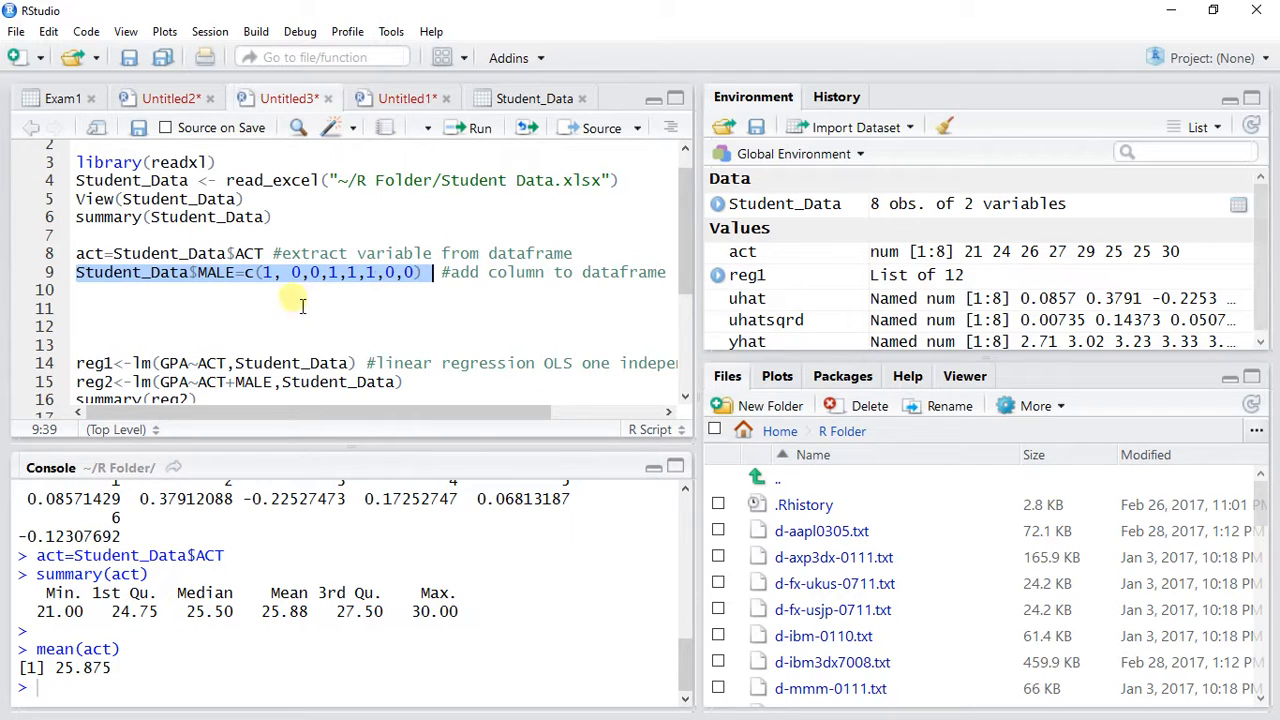
left_click(477, 133)
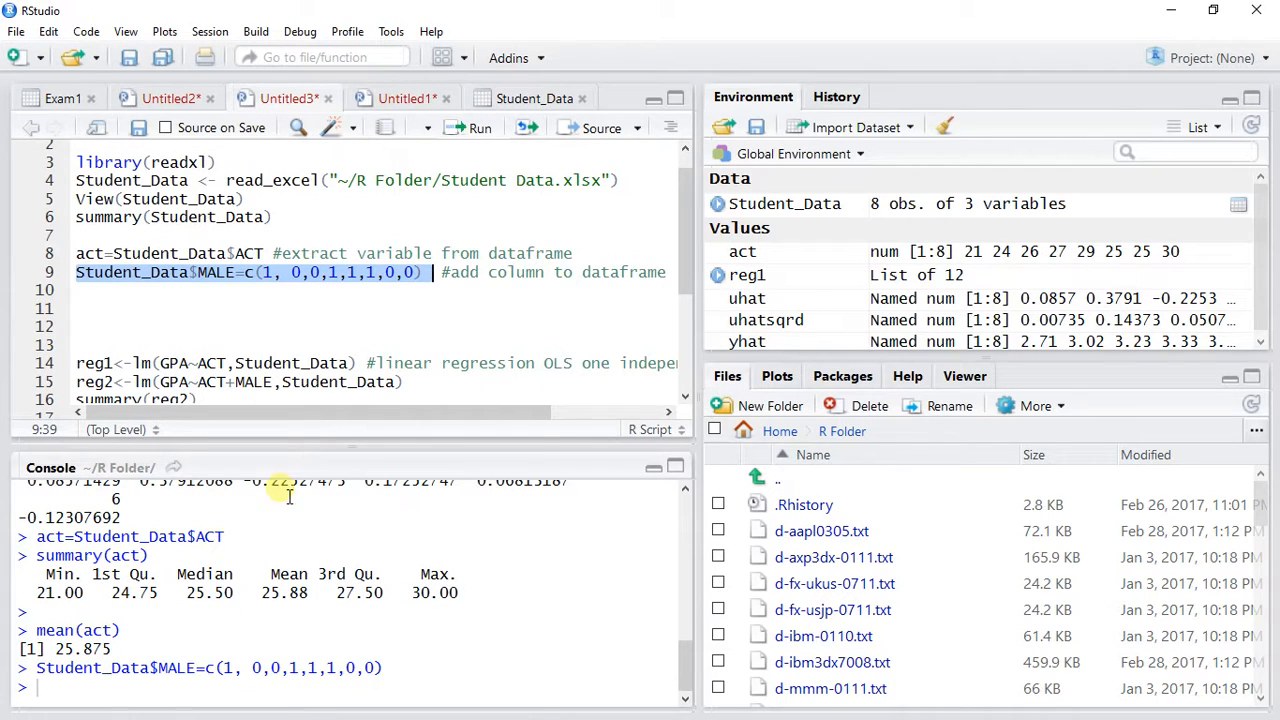